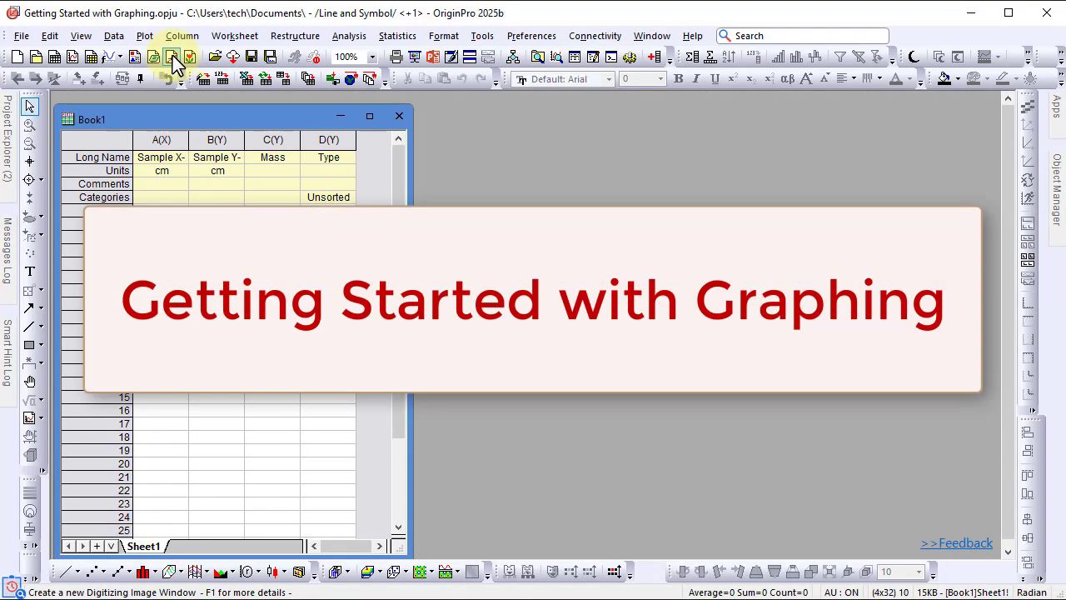
Step: Plot Sample Y, Mass and Type as a Bubble + Color Mapped chart via a 'bubble' search
{"action": "left_click", "coordinate": [147, 40]}
{"action": "mouse_move", "coordinate": [188, 317]}
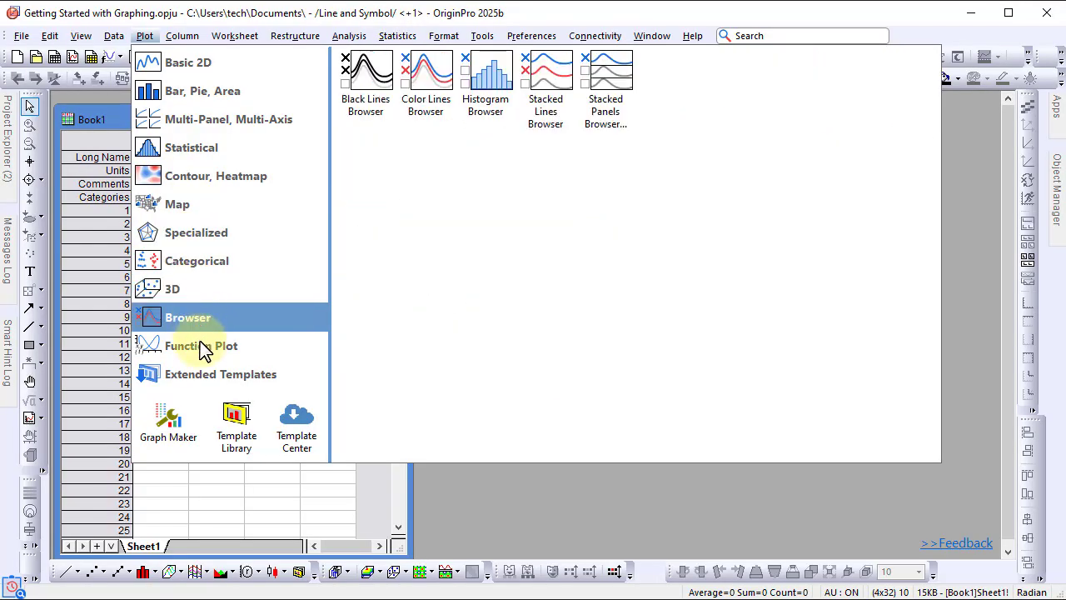
{"action": "left_click", "coordinate": [517, 475]}
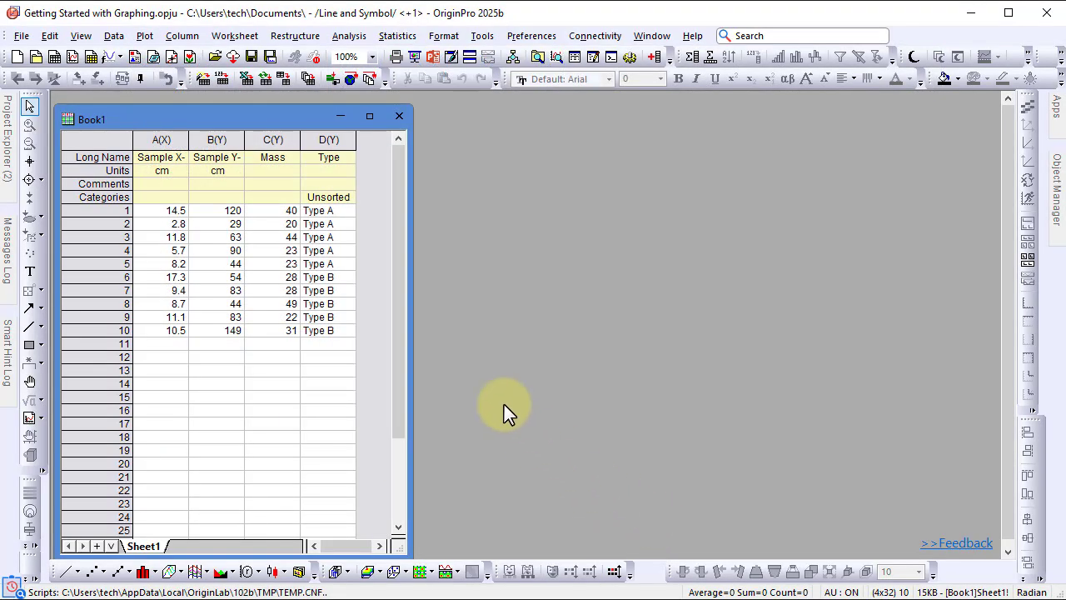
{"action": "left_click_drag", "start_coordinate": [213, 139], "coordinate": [309, 139]}
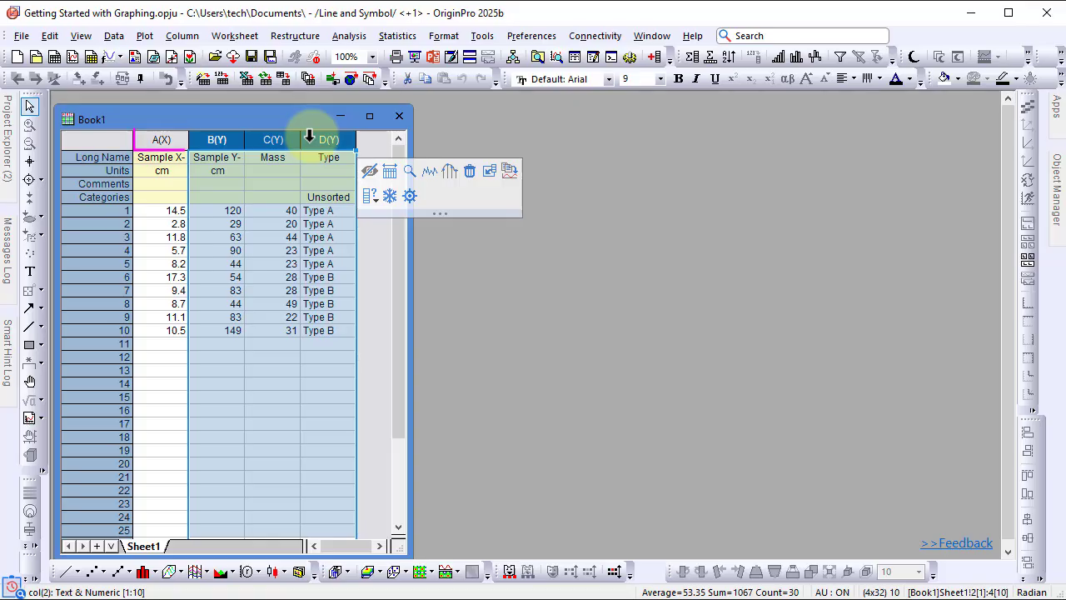
{"action": "left_click", "coordinate": [146, 36]}
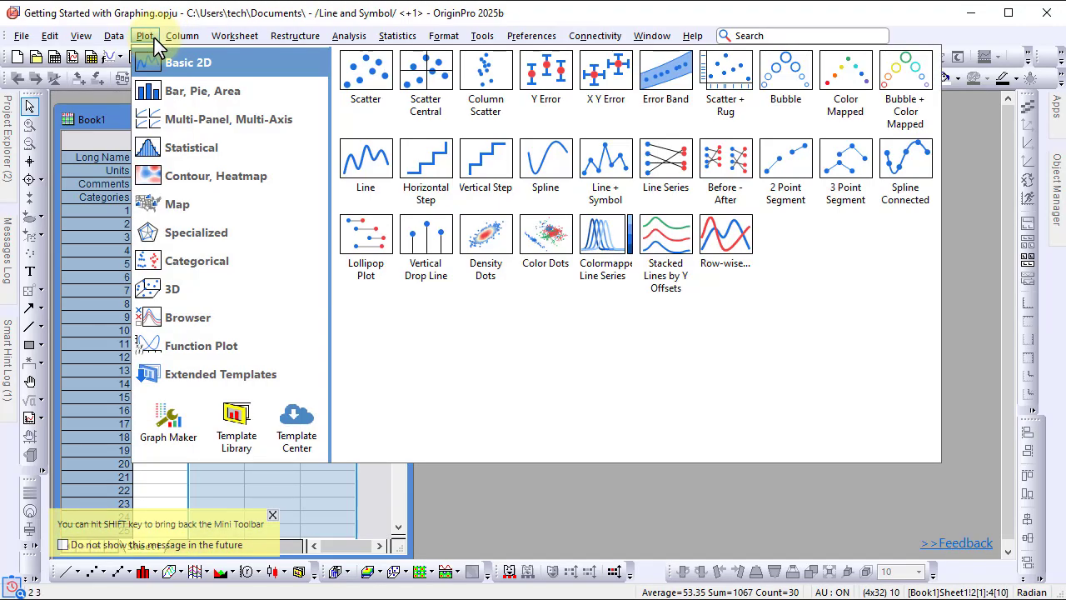
{"action": "left_click", "coordinate": [613, 410]}
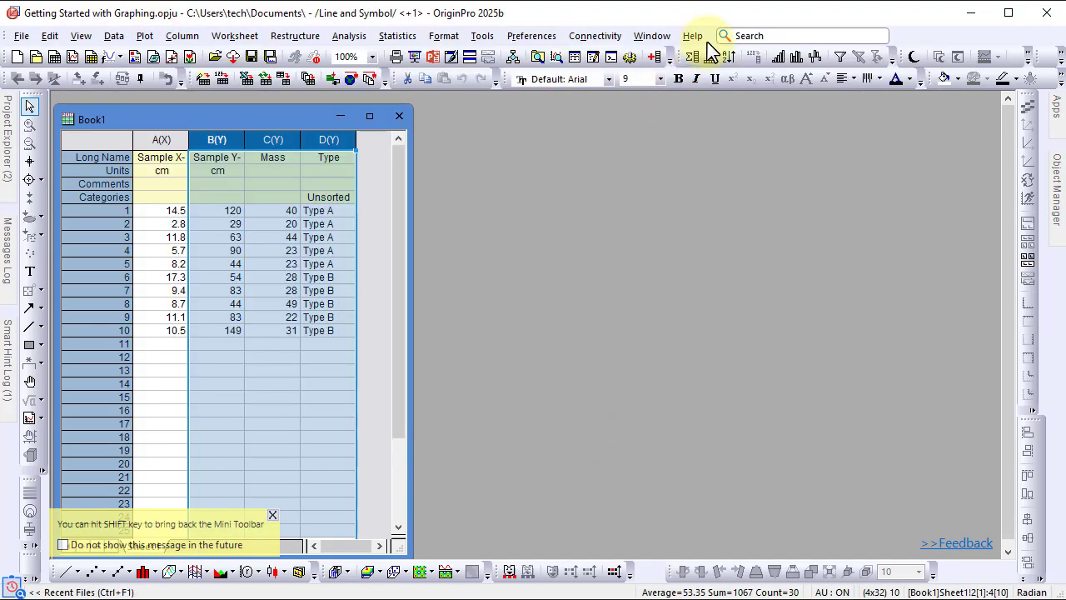
{"action": "left_click", "coordinate": [760, 38]}
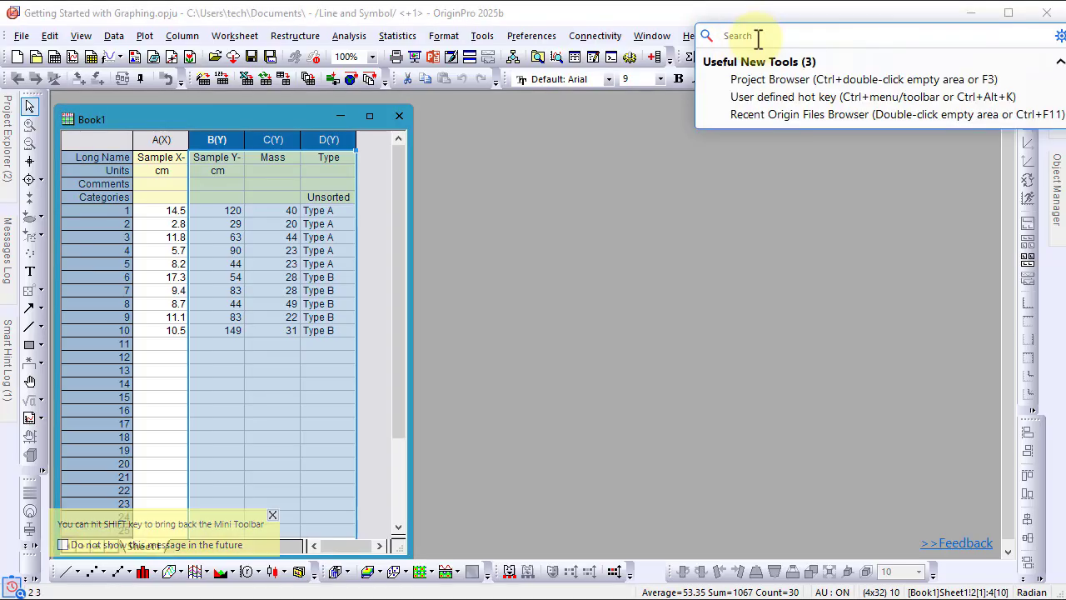
{"action": "type", "text": "bubble"}
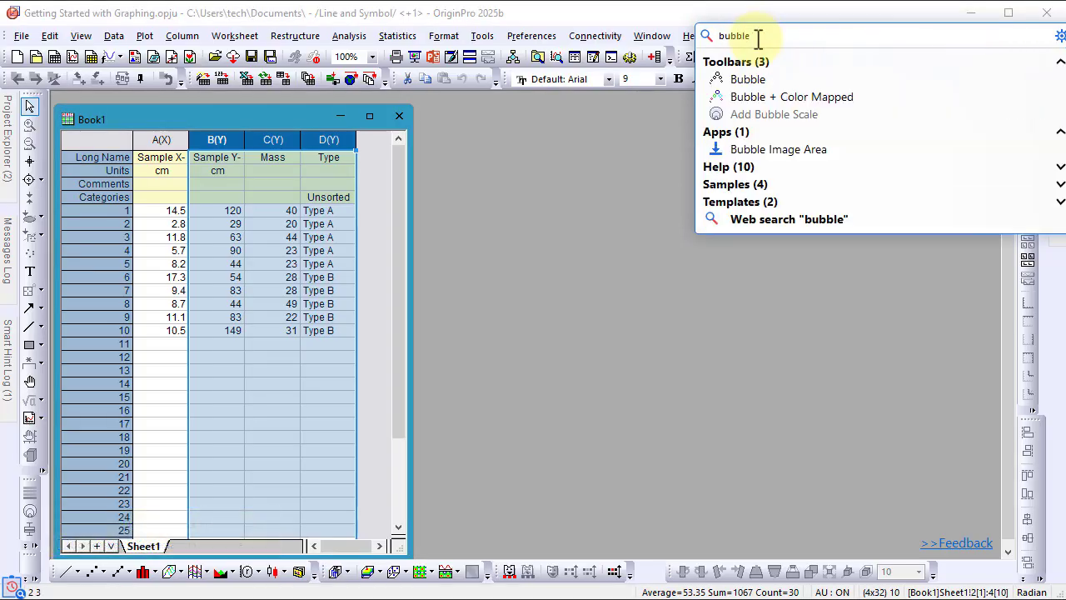
{"action": "left_click", "coordinate": [787, 97]}
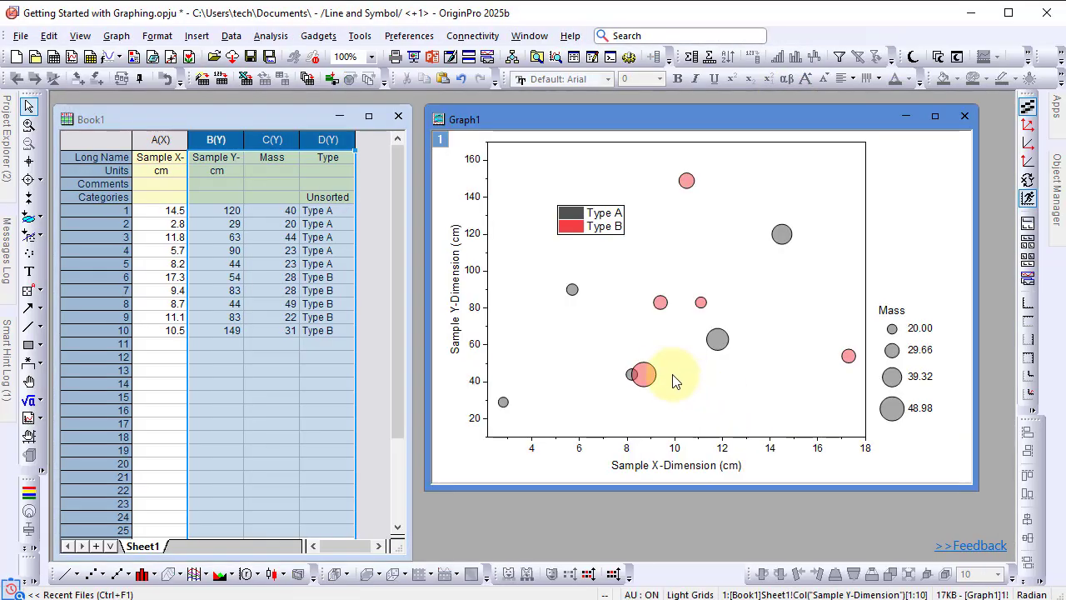
{"action": "mouse_move", "coordinate": [716, 340]}
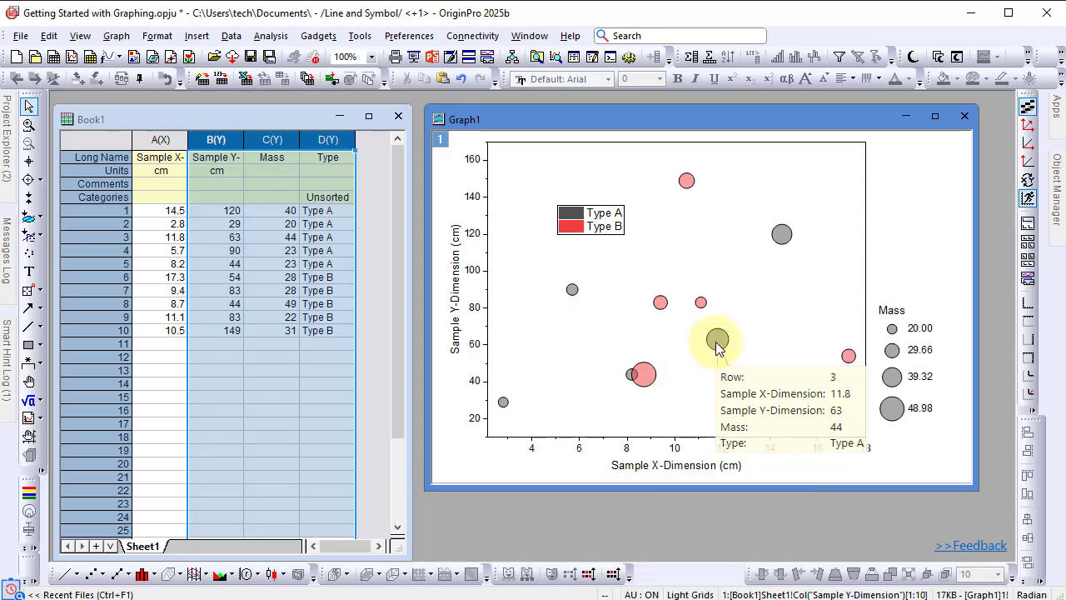
Step: Raise the bubble plot's symbol size factor four times so the bubbles grow much larger
{"action": "left_click", "coordinate": [718, 349]}
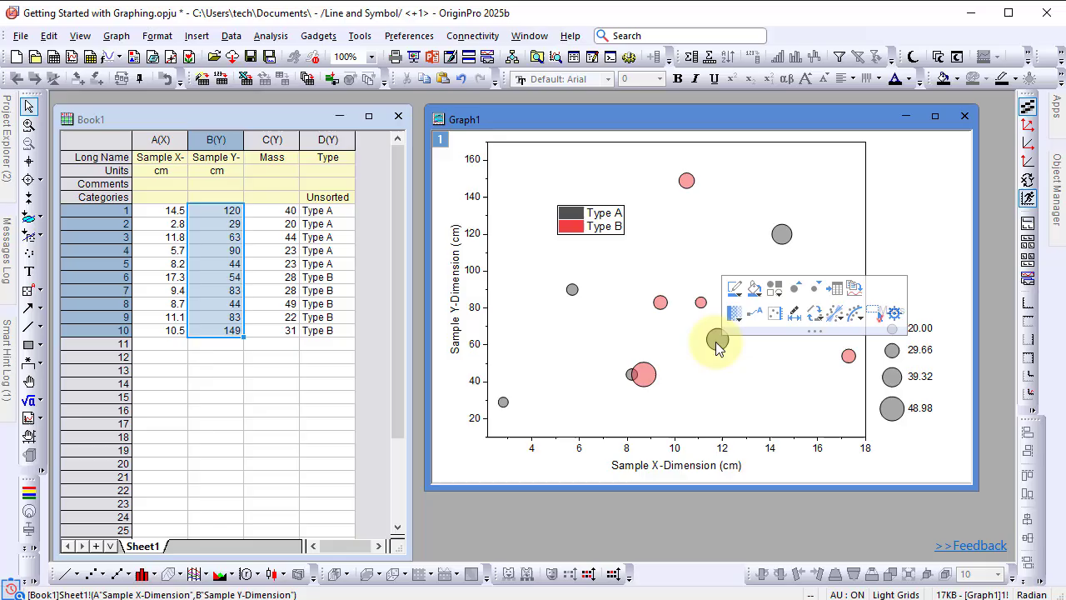
{"action": "left_click", "coordinate": [796, 290]}
{"action": "left_click", "coordinate": [795, 292]}
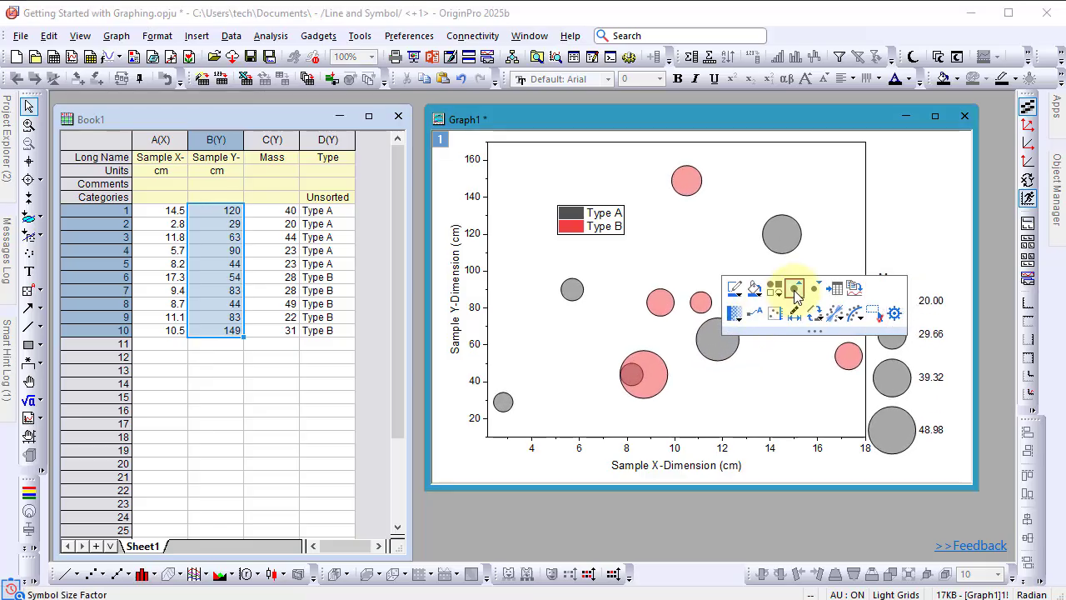
{"action": "left_click", "coordinate": [795, 292]}
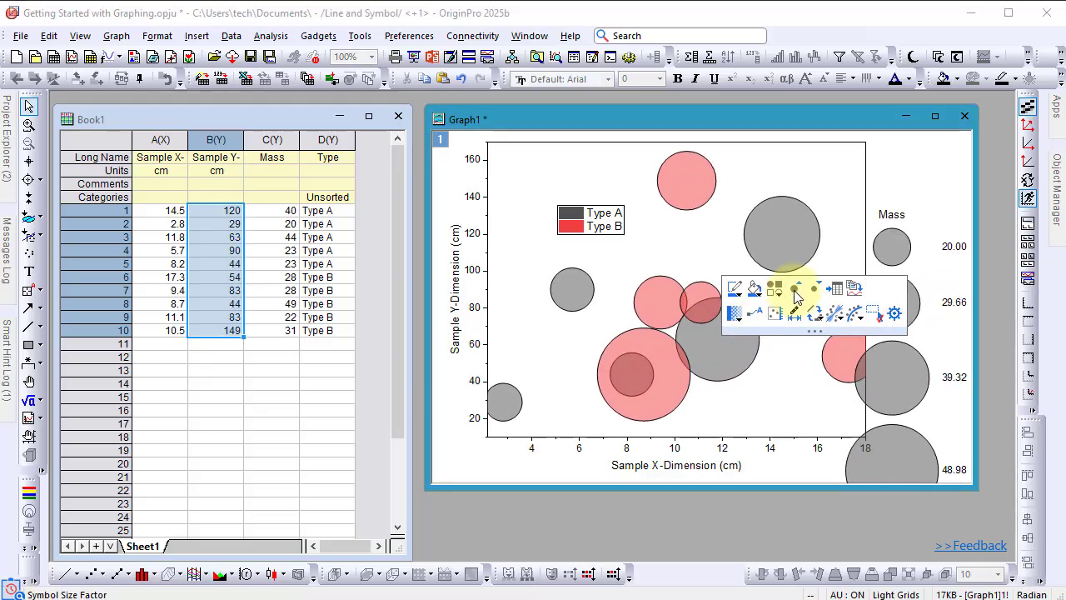
{"action": "left_click", "coordinate": [796, 292]}
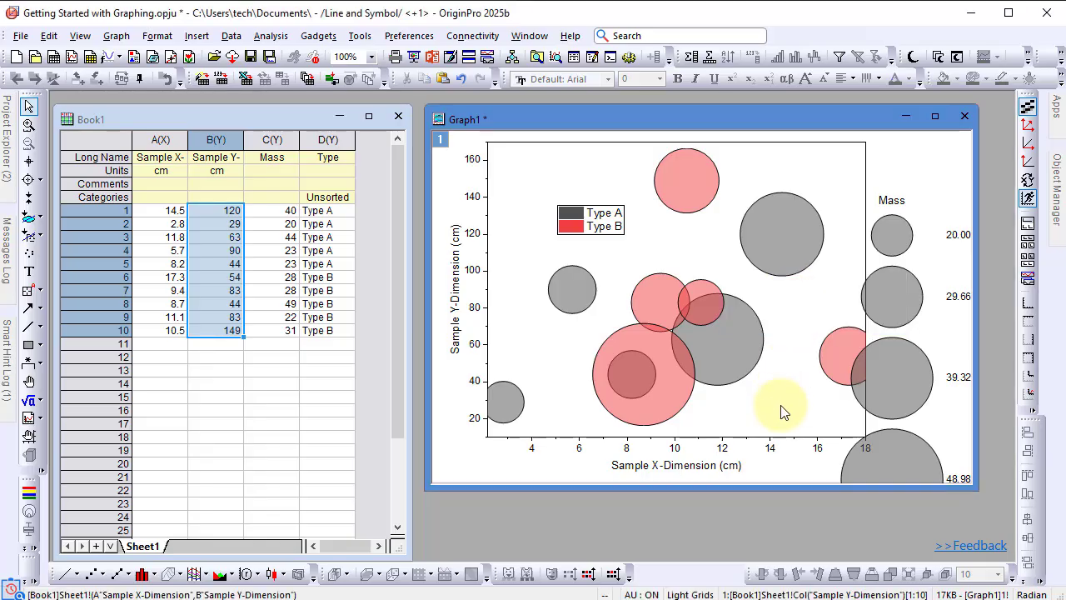
Step: Drag the axis end points so X extends to about 20 and Y spans 0 to 180
{"action": "left_click", "coordinate": [758, 440]}
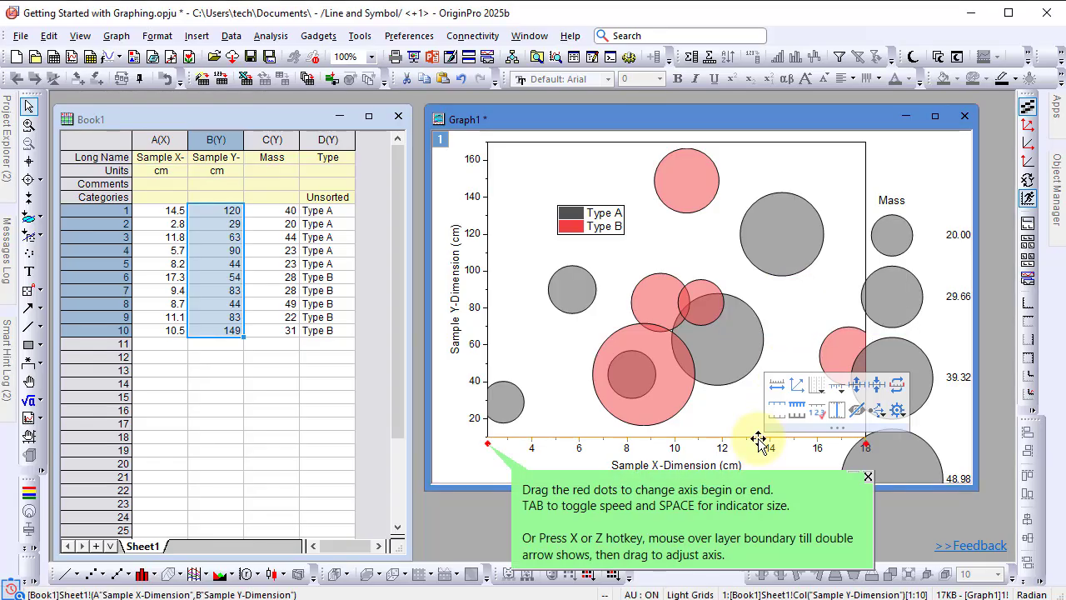
{"action": "left_click_drag", "start_coordinate": [488, 443], "coordinate": [471, 443]}
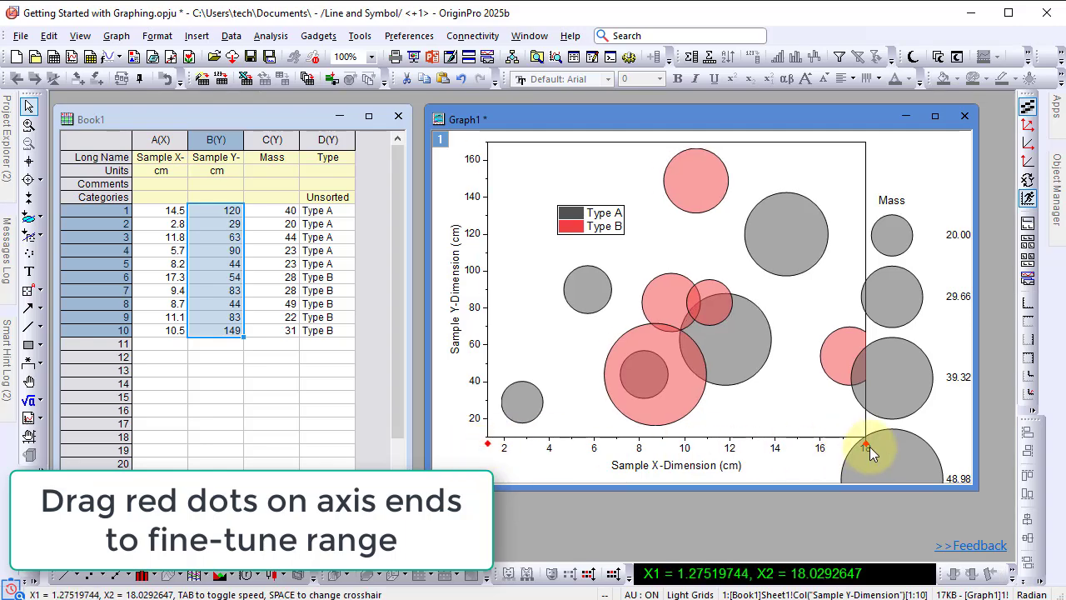
{"action": "left_click_drag", "start_coordinate": [866, 445], "coordinate": [914, 442]}
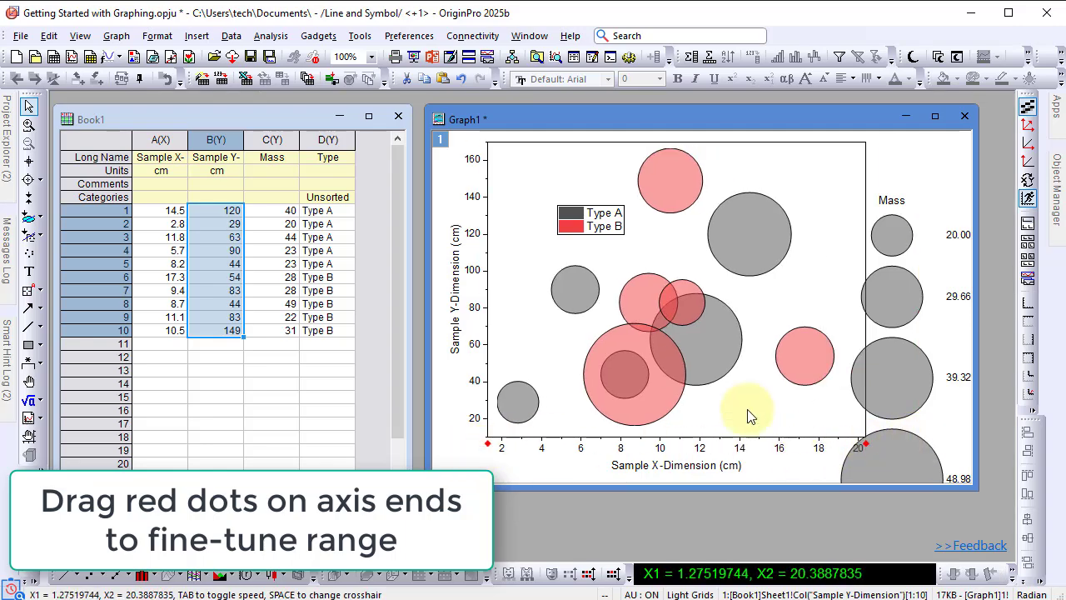
{"action": "left_click", "coordinate": [484, 157]}
{"action": "left_click_drag", "start_coordinate": [483, 144], "coordinate": [482, 140]}
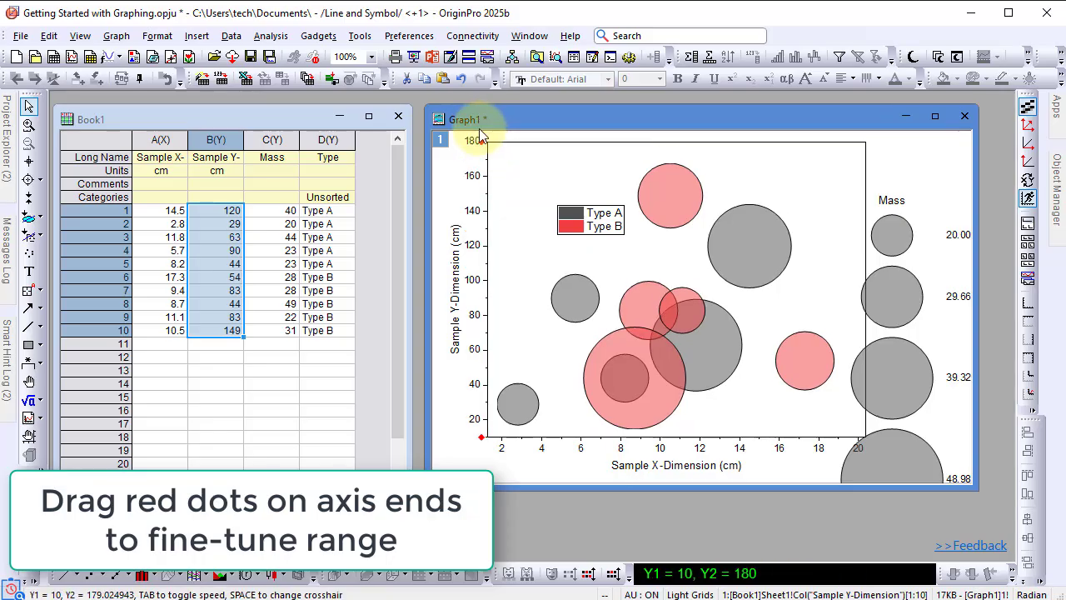
{"action": "left_click_drag", "start_coordinate": [483, 436], "coordinate": [492, 457]}
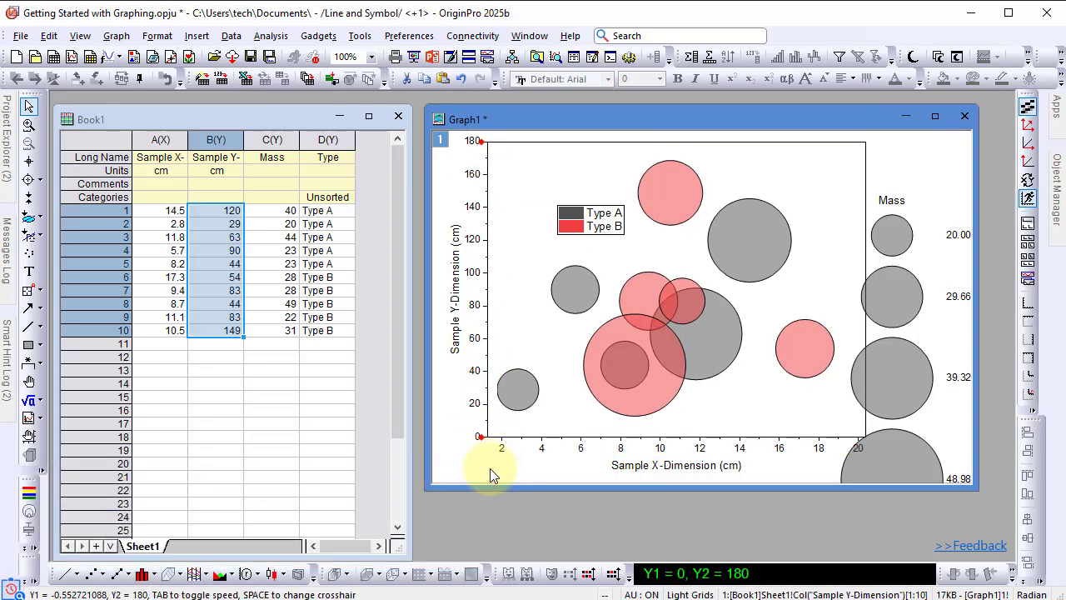
Step: Set the Mass bubble-size legend to a nested half-circle layout
{"action": "left_click", "coordinate": [891, 368]}
{"action": "left_click", "coordinate": [891, 309]}
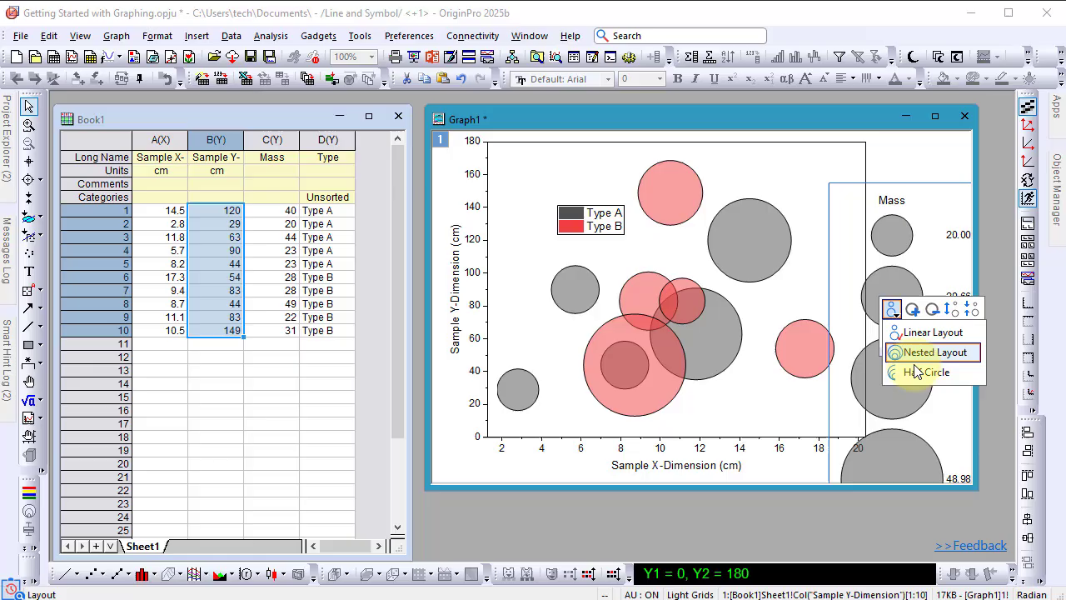
{"action": "left_click", "coordinate": [916, 350]}
{"action": "left_click", "coordinate": [904, 376]}
{"action": "left_click", "coordinate": [965, 413]}
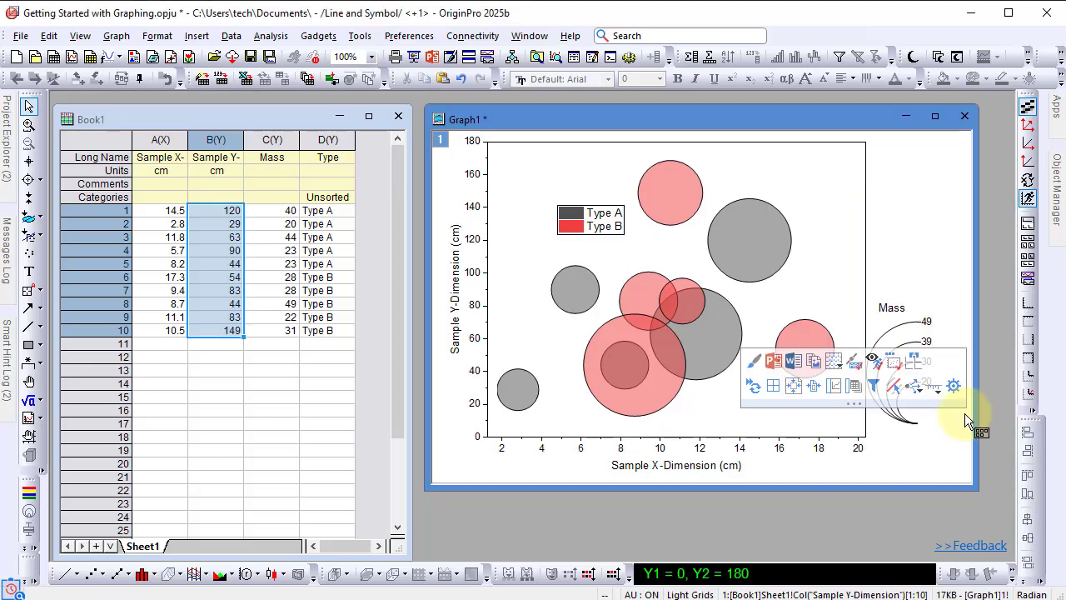
Step: Rebuild the Type legend point by point with custom, unique Type column labels
{"action": "right_click", "coordinate": [608, 231]}
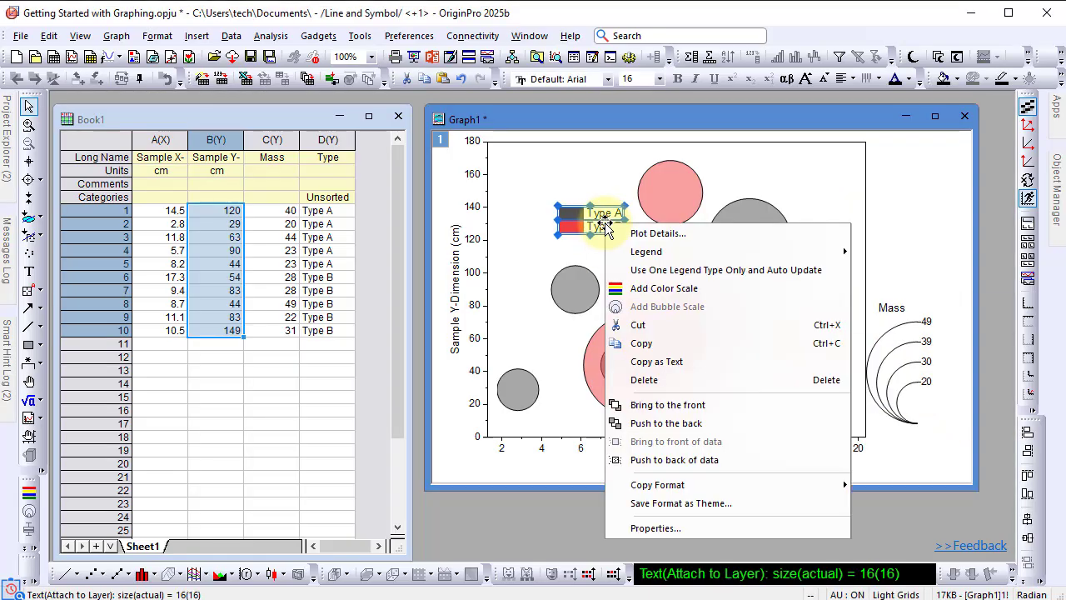
{"action": "mouse_move", "coordinate": [646, 252]}
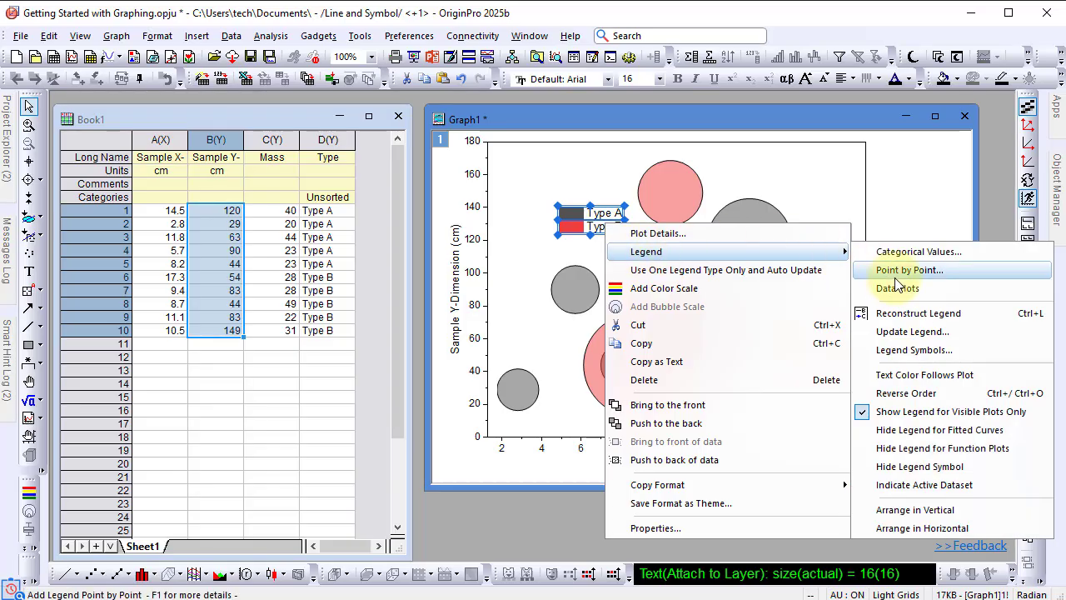
{"action": "left_click", "coordinate": [897, 280]}
{"action": "left_click", "coordinate": [222, 264]}
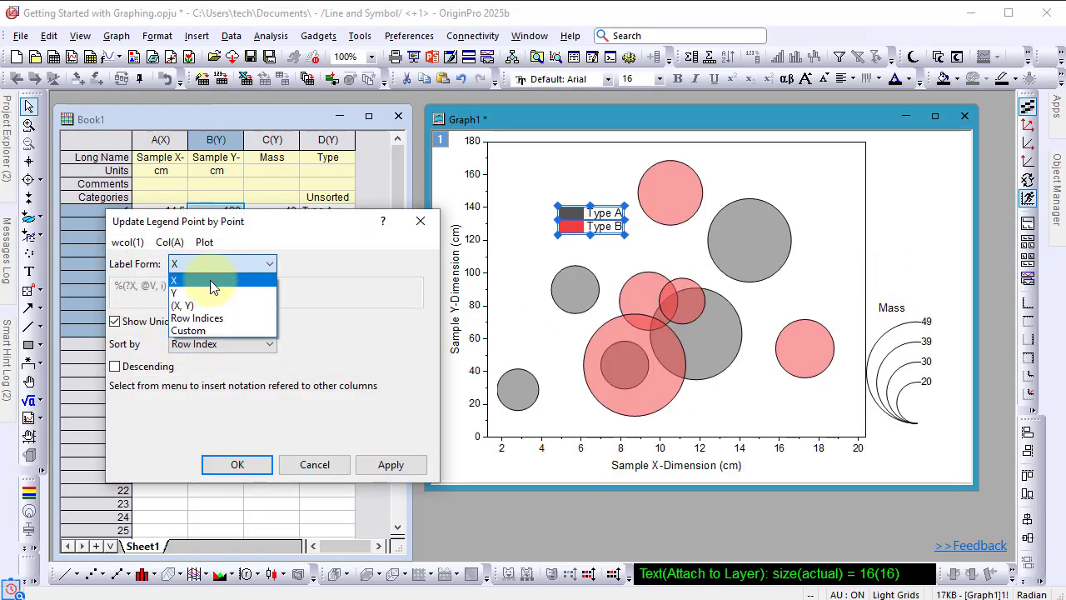
{"action": "left_click", "coordinate": [176, 333]}
{"action": "left_click", "coordinate": [169, 242]}
{"action": "left_click", "coordinate": [215, 309]}
{"action": "left_click", "coordinate": [115, 321]}
{"action": "left_click", "coordinate": [237, 463]}
Step: Delete the old square-swatch entries from the Type A/B legend
{"action": "double_click", "coordinate": [621, 233]}
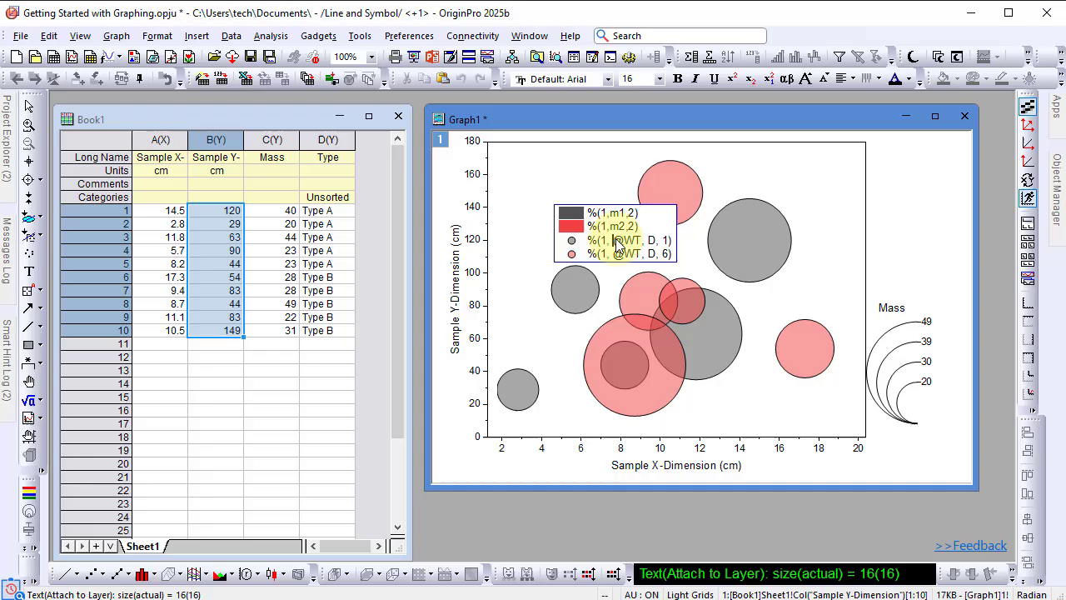
{"action": "left_click_drag", "start_coordinate": [623, 238], "coordinate": [543, 209]}
{"action": "key", "text": "Delete"}
{"action": "left_click", "coordinate": [533, 206]}
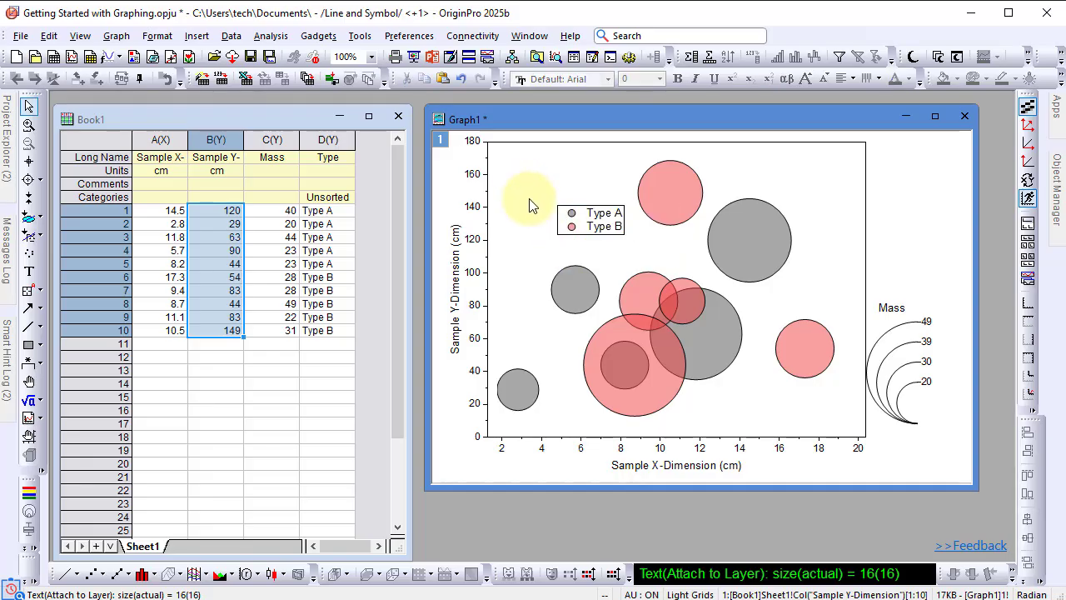
{"action": "left_click", "coordinate": [642, 292]}
Step: Switch the bubble fill colours to the Bold1 palette
{"action": "left_click", "coordinate": [681, 239]}
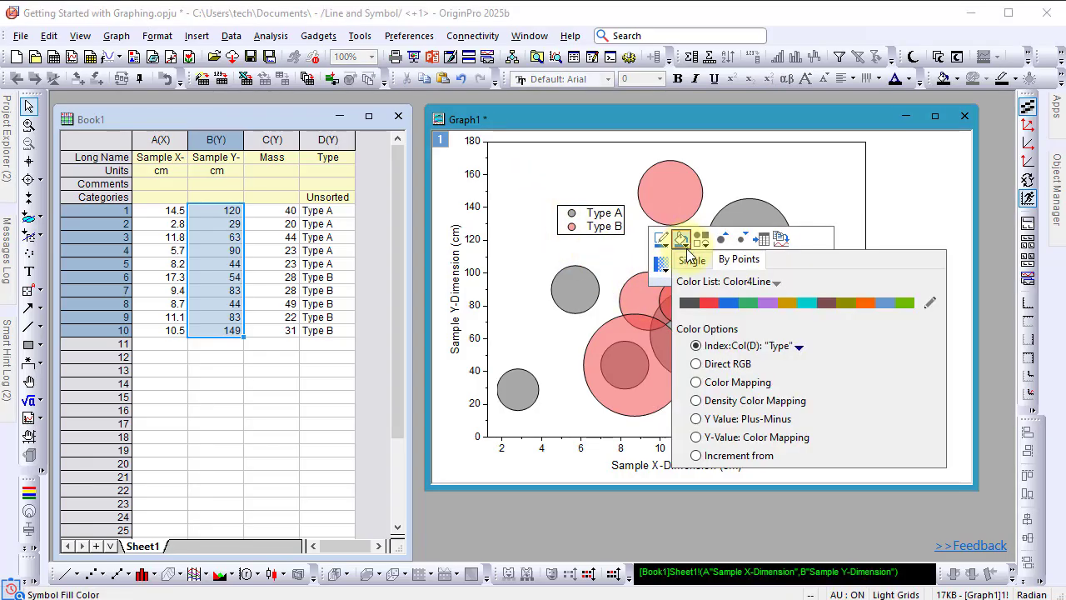
{"action": "left_click", "coordinate": [723, 281]}
{"action": "left_click", "coordinate": [734, 353]}
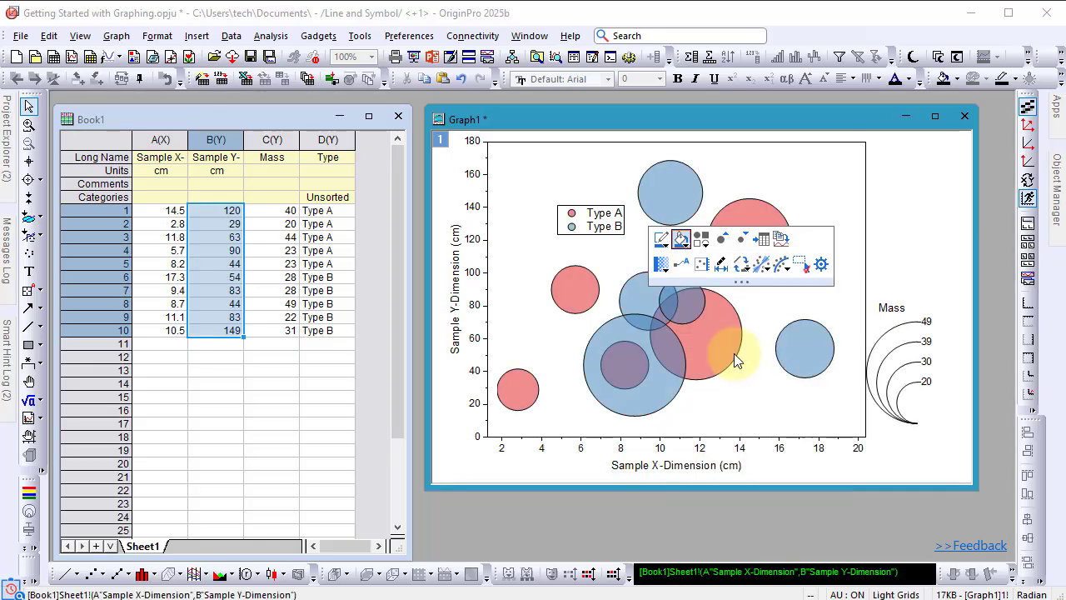
Step: Reorder the colour list with blue first so Type A is blue and Type B red
{"action": "left_click", "coordinate": [683, 242]}
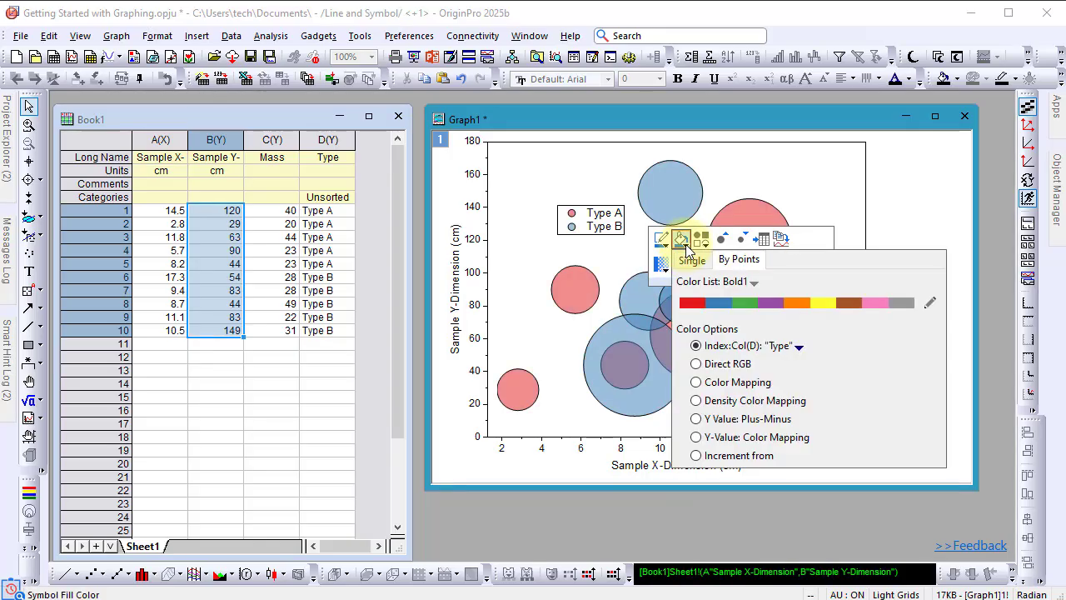
{"action": "left_click", "coordinate": [930, 301]}
{"action": "left_click_drag", "start_coordinate": [279, 262], "coordinate": [275, 250]}
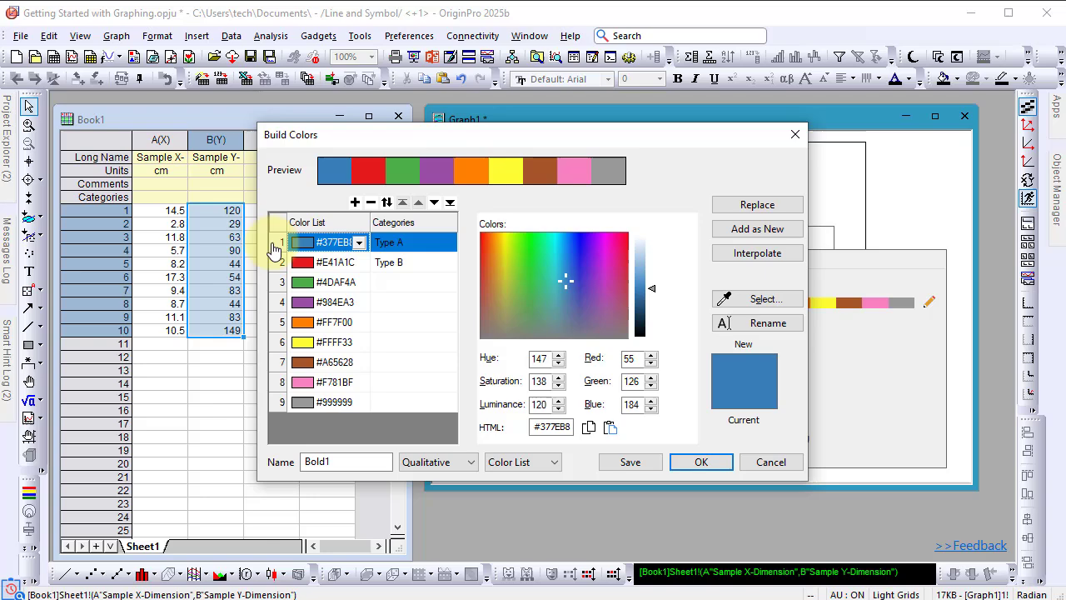
{"action": "left_click", "coordinate": [693, 461]}
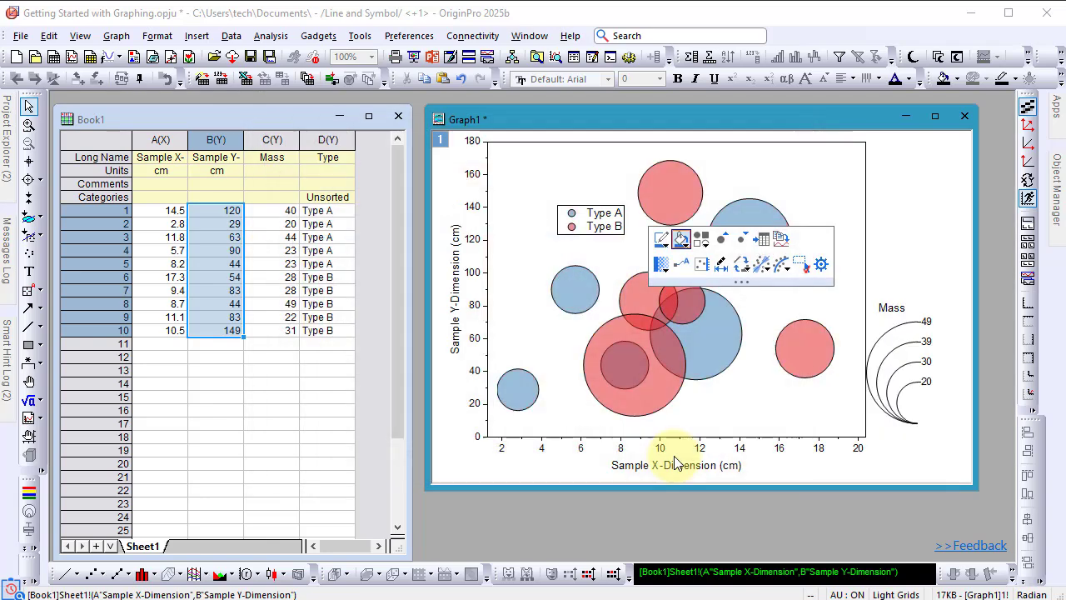
{"action": "left_click", "coordinate": [606, 145]}
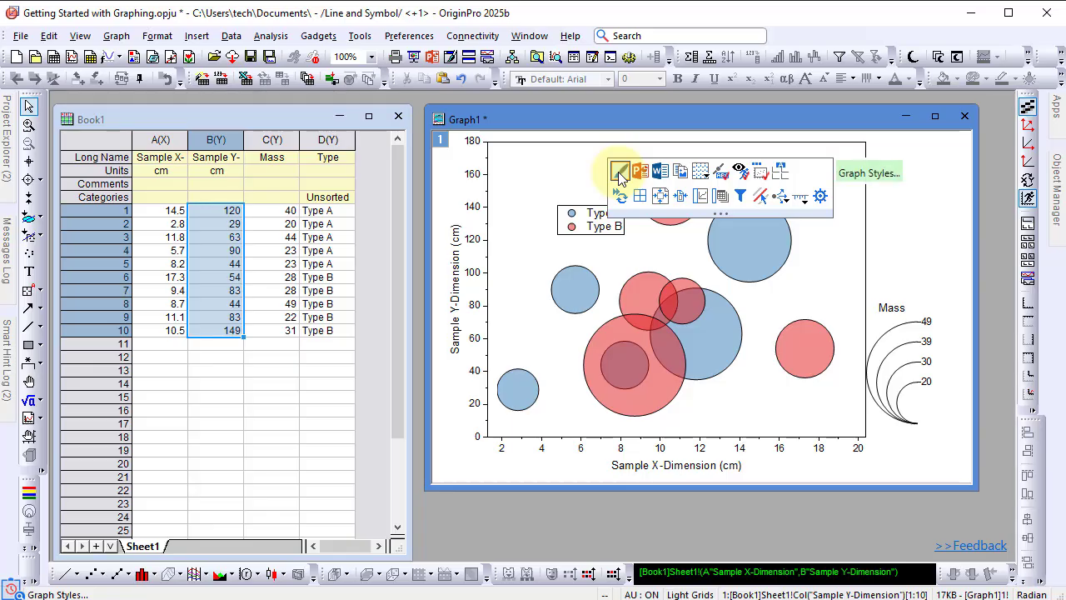
Step: Apply the Style 5 quick graph style to Graph1 and close the Theme Preview
{"action": "left_click", "coordinate": [620, 173]}
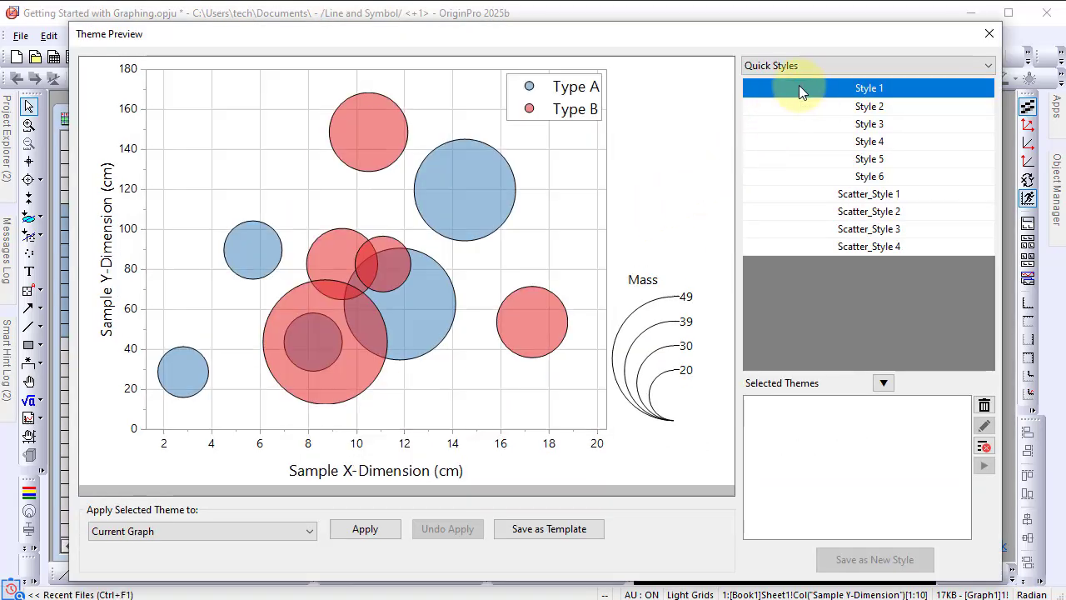
{"action": "left_click", "coordinate": [807, 159]}
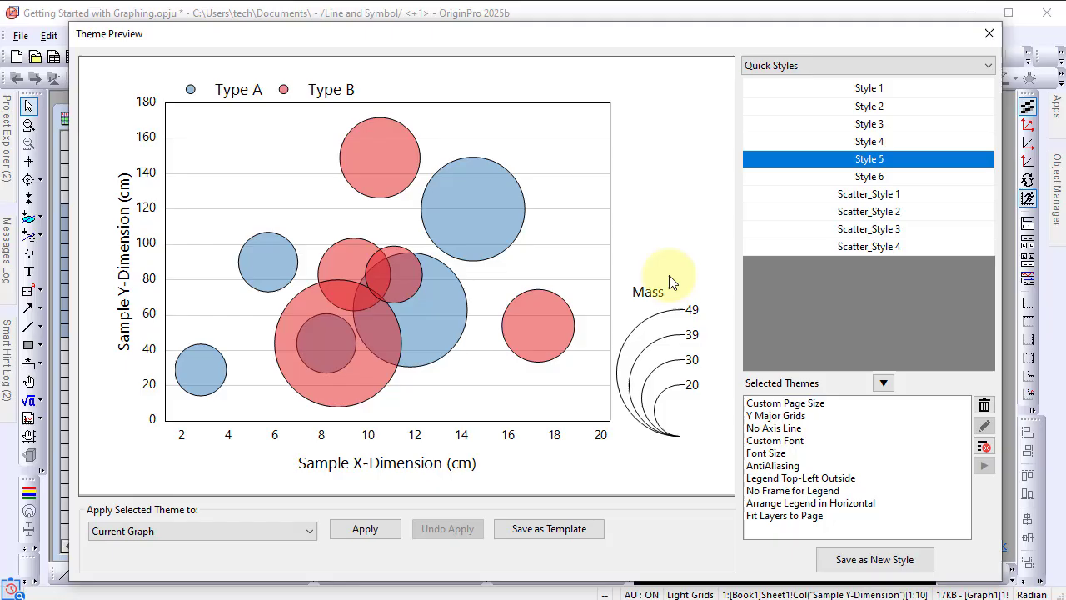
{"action": "left_click", "coordinate": [373, 534]}
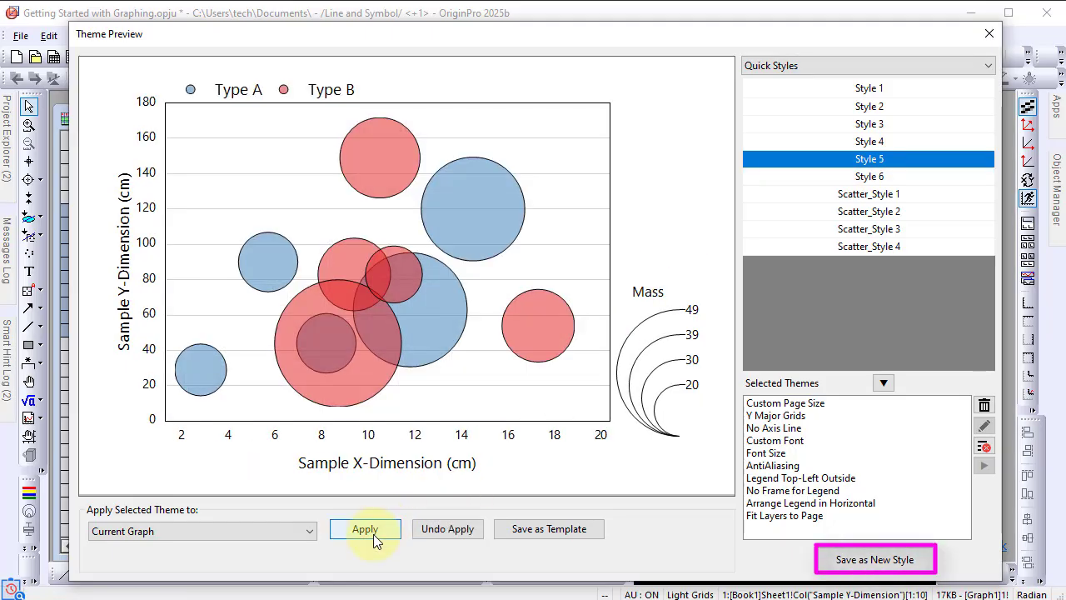
{"action": "key", "text": "Escape"}
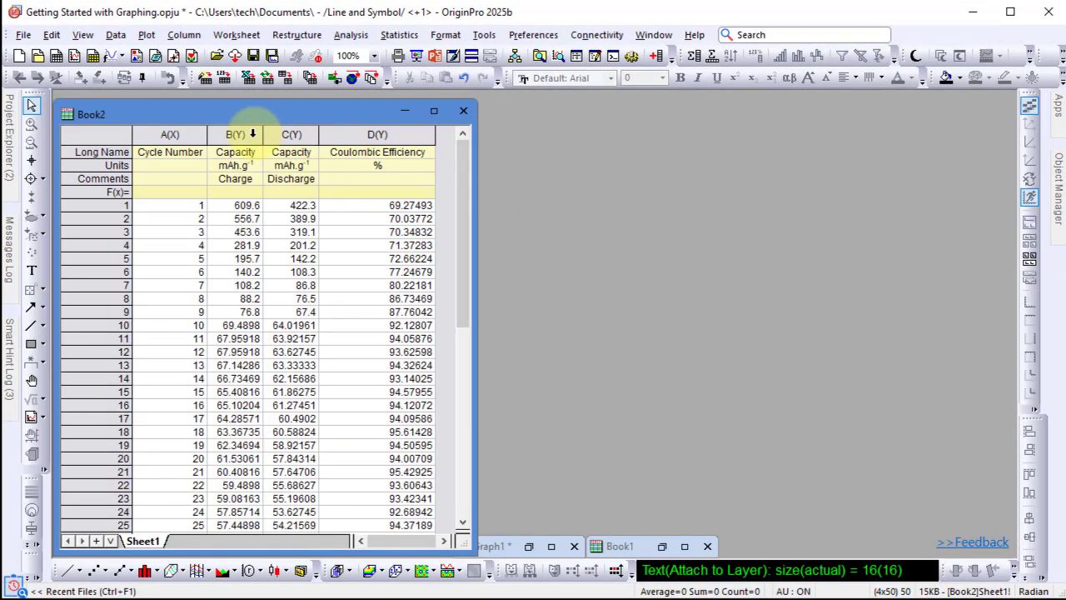
Step: Plot the Charge and Discharge capacity columns as a Line + Symbol graph
{"action": "left_click_drag", "start_coordinate": [237, 134], "coordinate": [291, 134]}
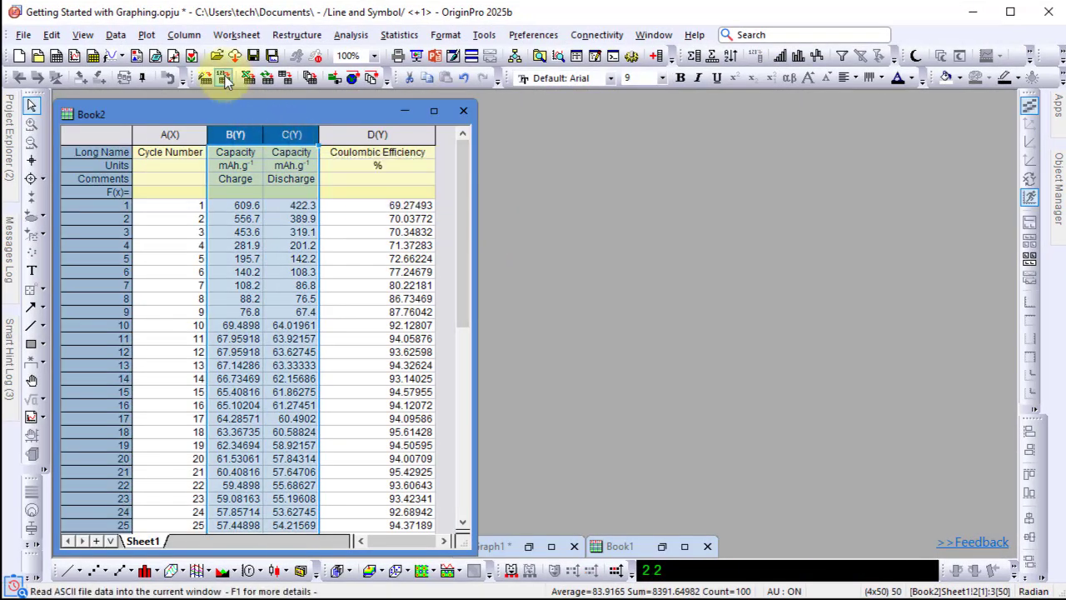
{"action": "left_click", "coordinate": [147, 35]}
{"action": "mouse_move", "coordinate": [190, 90]}
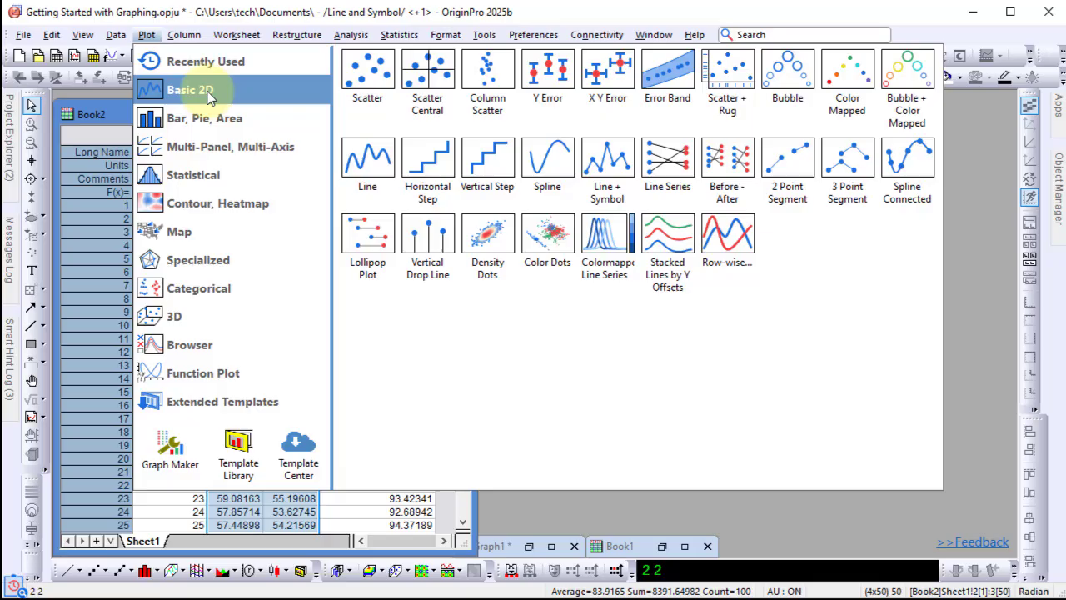
{"action": "left_click", "coordinate": [590, 163]}
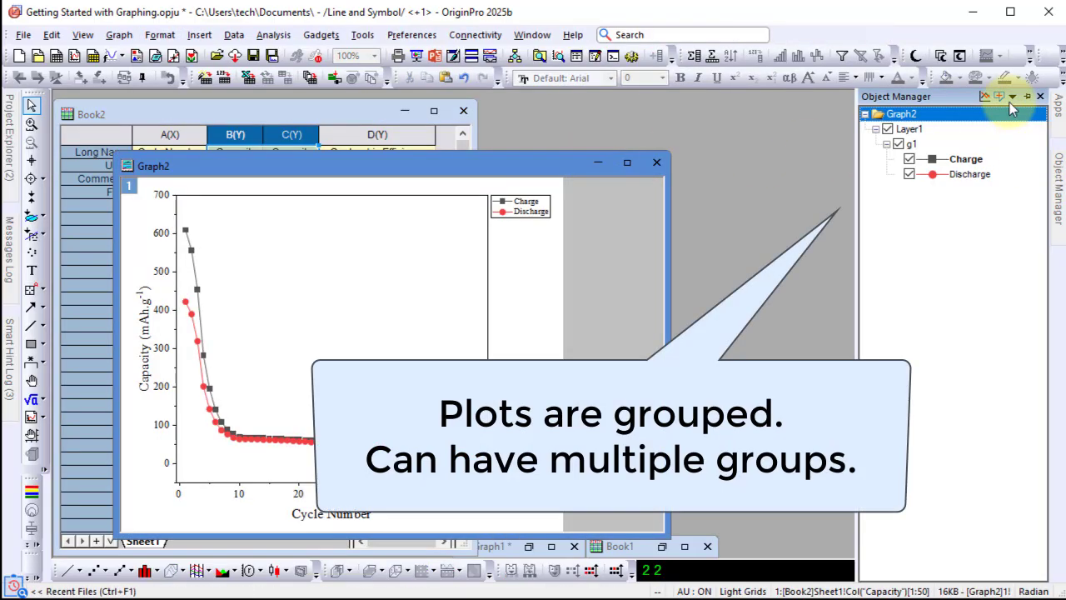
Step: Drag the Coulombic Efficiency column onto Graph2 as a third series
{"action": "left_click", "coordinate": [996, 98]}
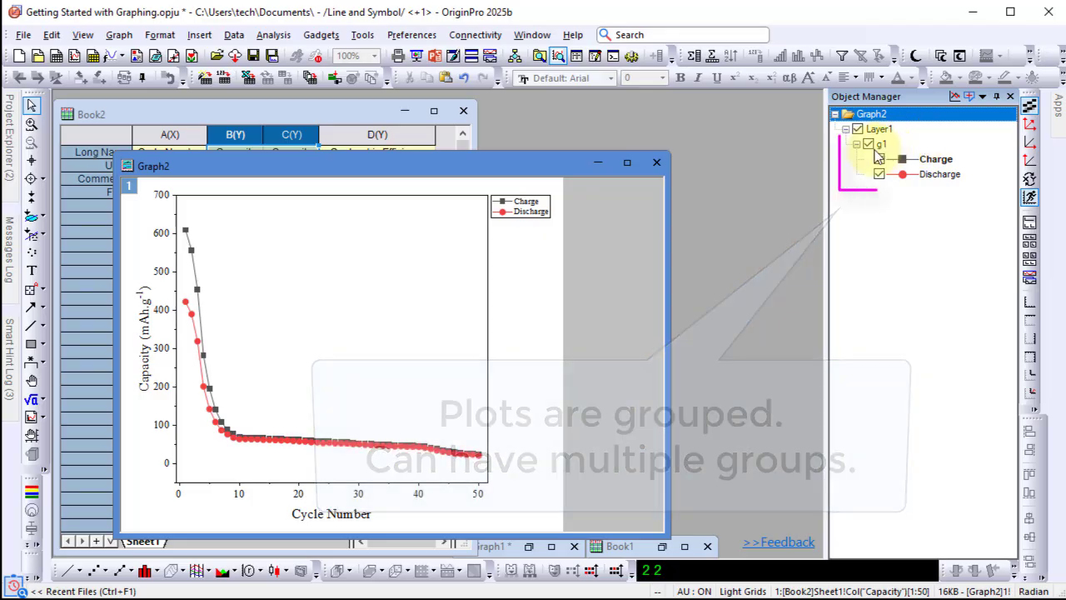
{"action": "left_click_drag", "start_coordinate": [344, 175], "coordinate": [631, 123]}
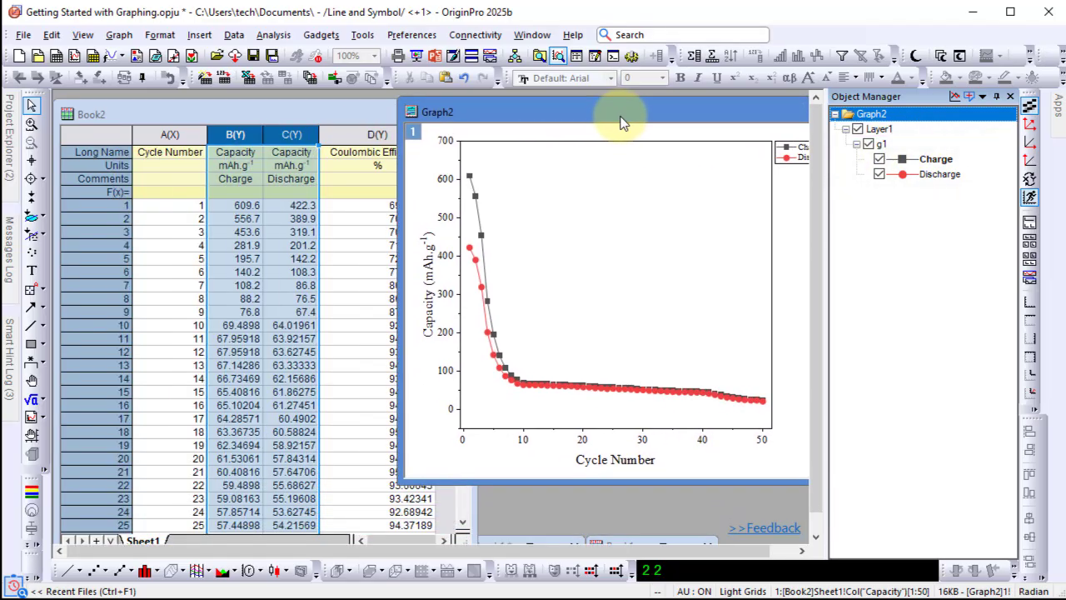
{"action": "left_click", "coordinate": [358, 138]}
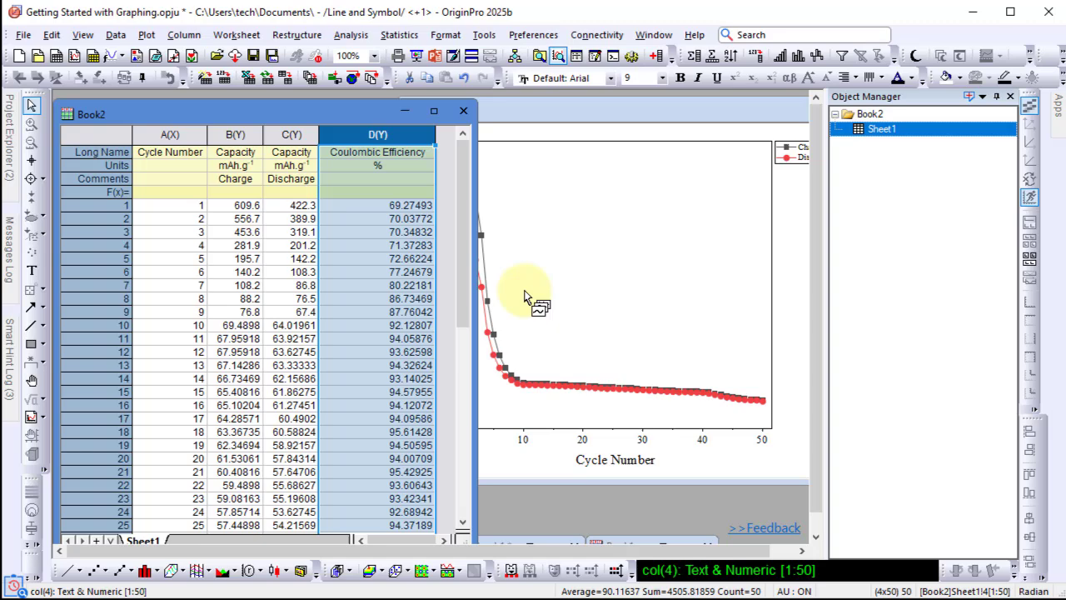
{"action": "left_click_drag", "start_coordinate": [454, 254], "coordinate": [571, 293]}
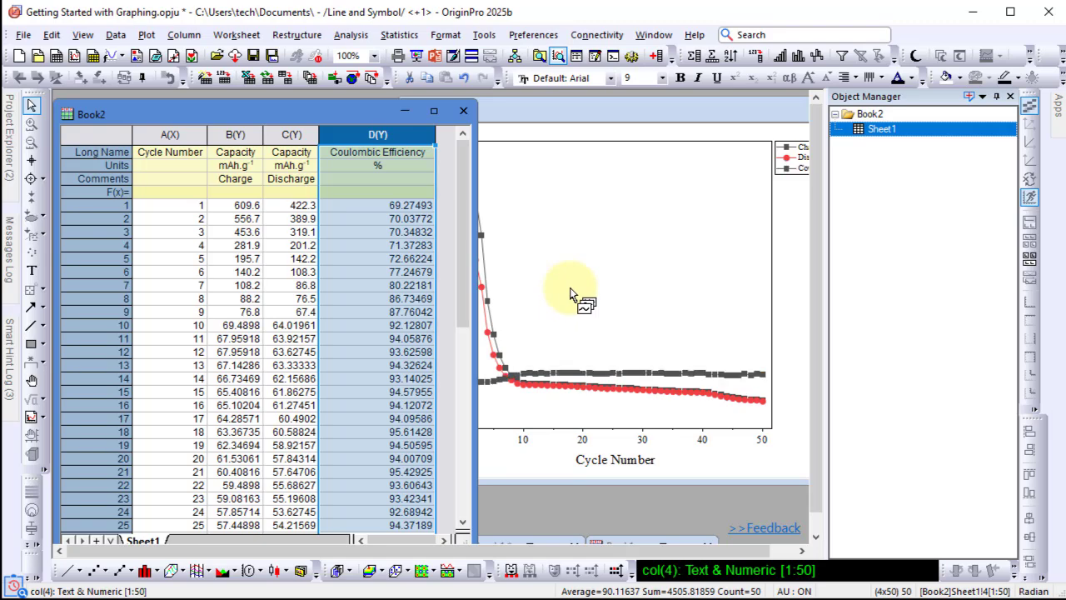
Step: Move the Coulombic Efficiency plot onto its own right-hand Y axis
{"action": "left_click", "coordinate": [683, 111]}
{"action": "left_click", "coordinate": [732, 375]}
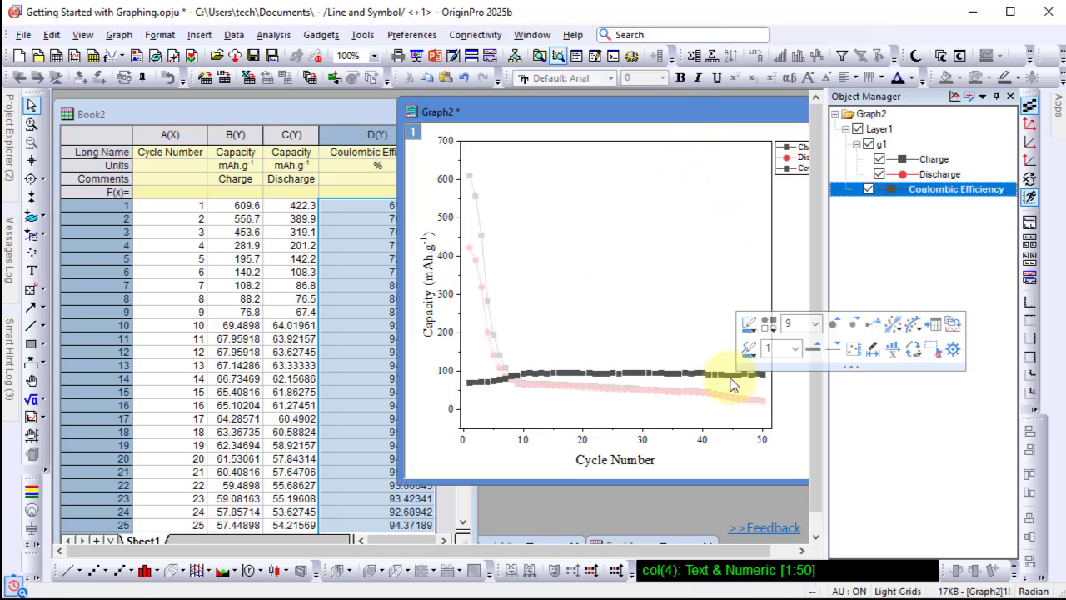
{"action": "left_click", "coordinate": [851, 351]}
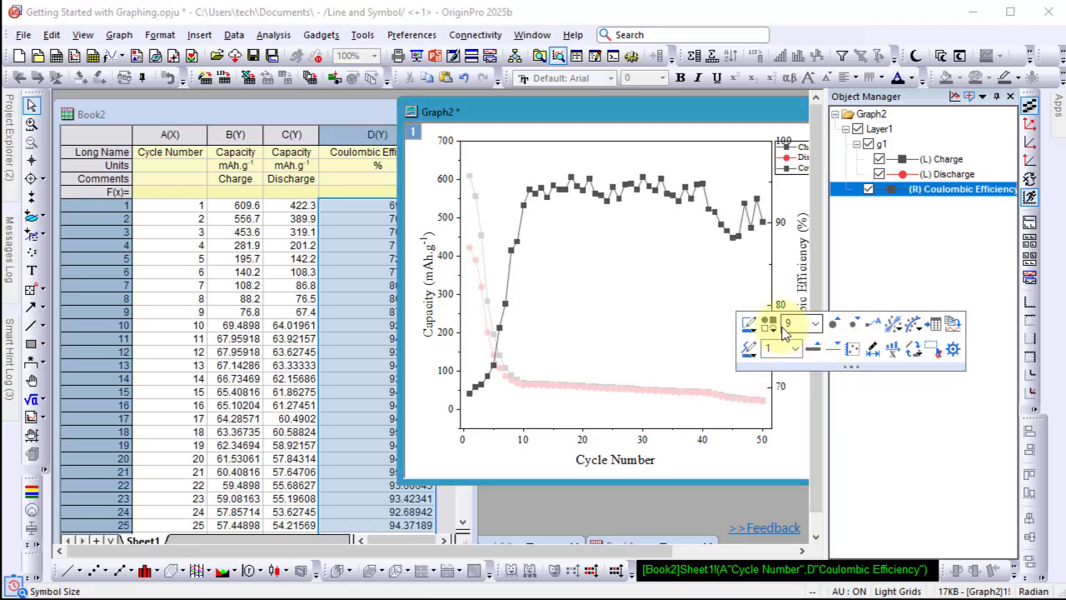
Step: Colour the Coulombic Efficiency line blue and hide the Object Manager panel
{"action": "left_click", "coordinate": [749, 348]}
{"action": "left_click", "coordinate": [794, 411]}
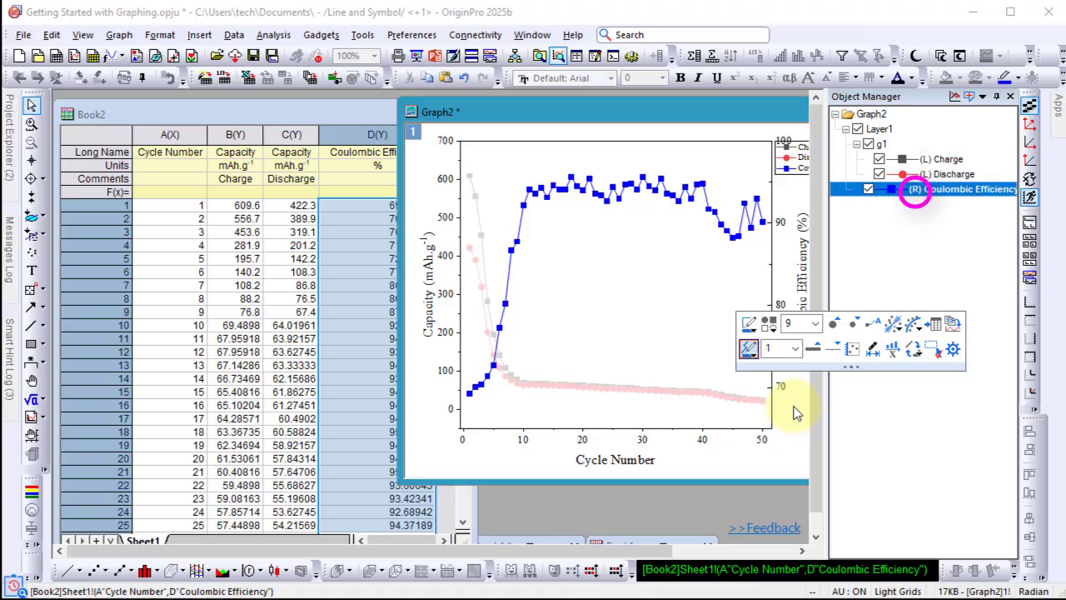
{"action": "left_click", "coordinate": [795, 411]}
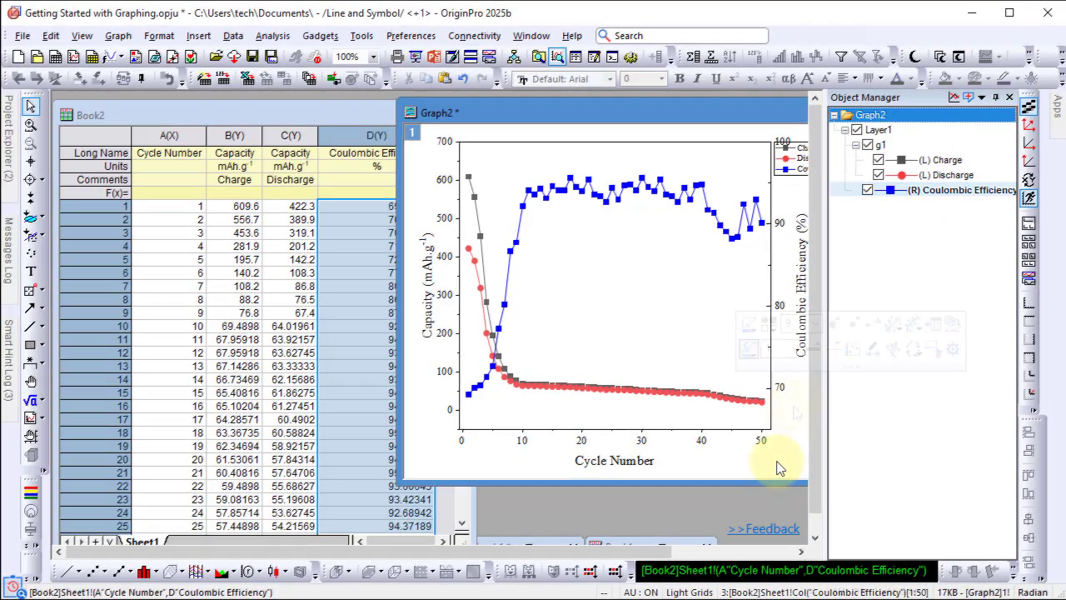
{"action": "left_click", "coordinate": [997, 100]}
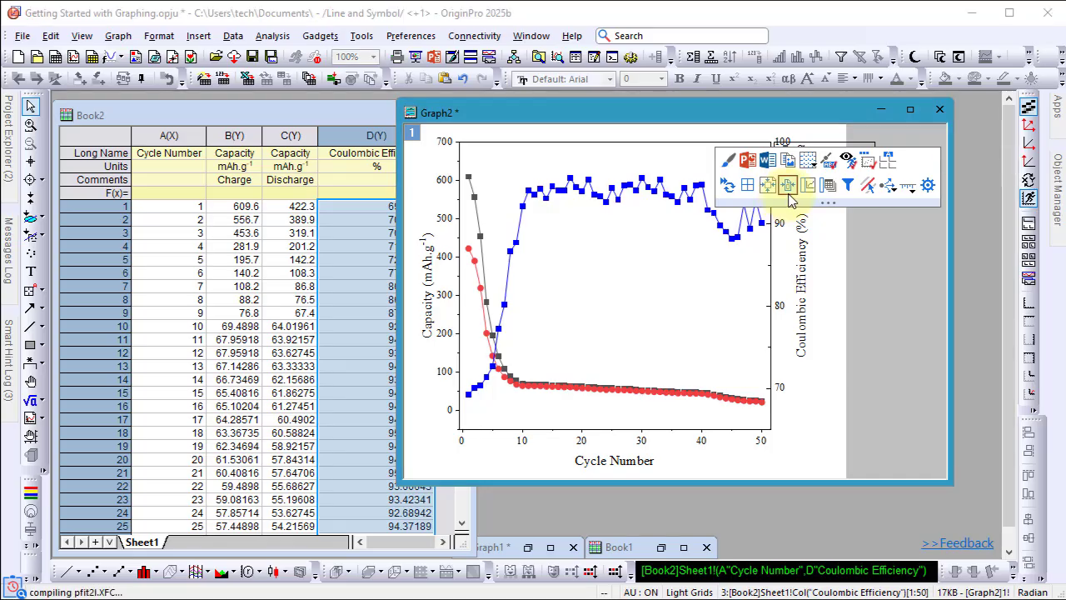
Step: Fit Graph2's page around all its layers using the pfit2l dialog
{"action": "left_click", "coordinate": [788, 188]}
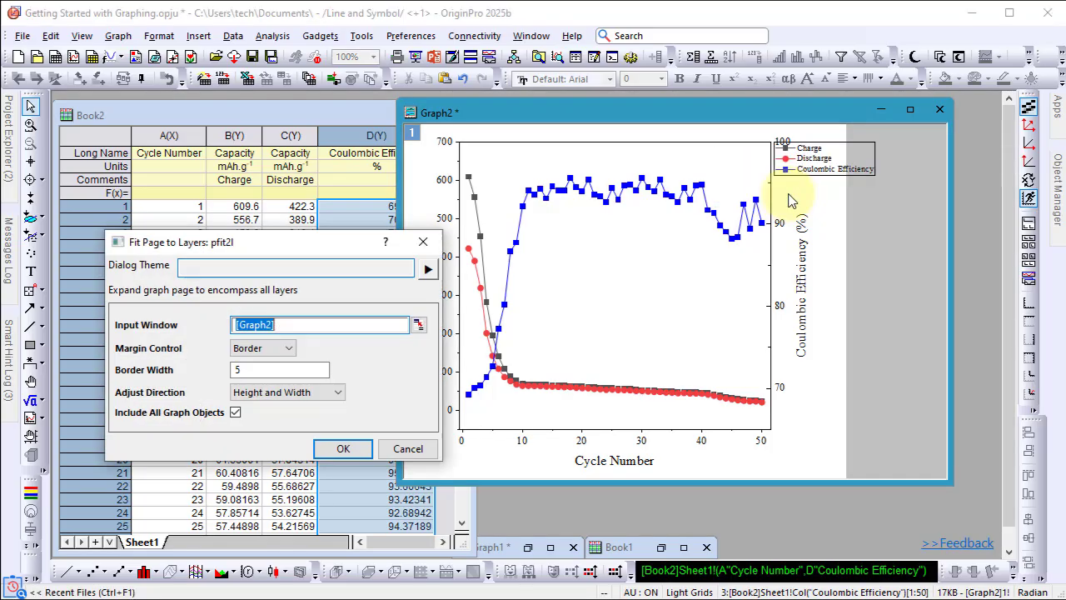
{"action": "left_click", "coordinate": [346, 449]}
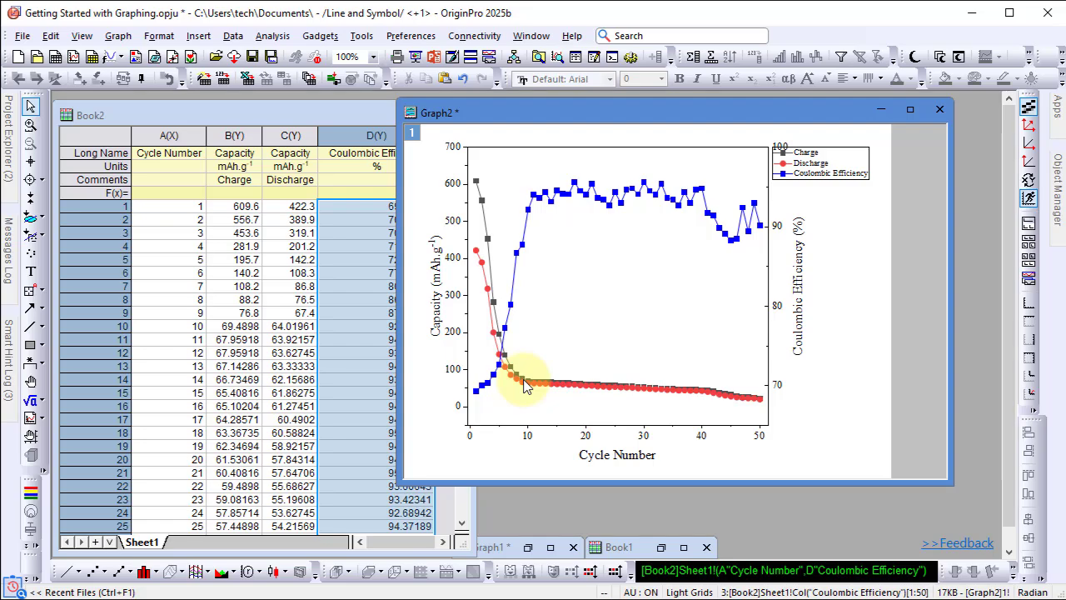
Step: Set the Charge and Discharge plots to skip points by an increment of 2
{"action": "double_click", "coordinate": [531, 391]}
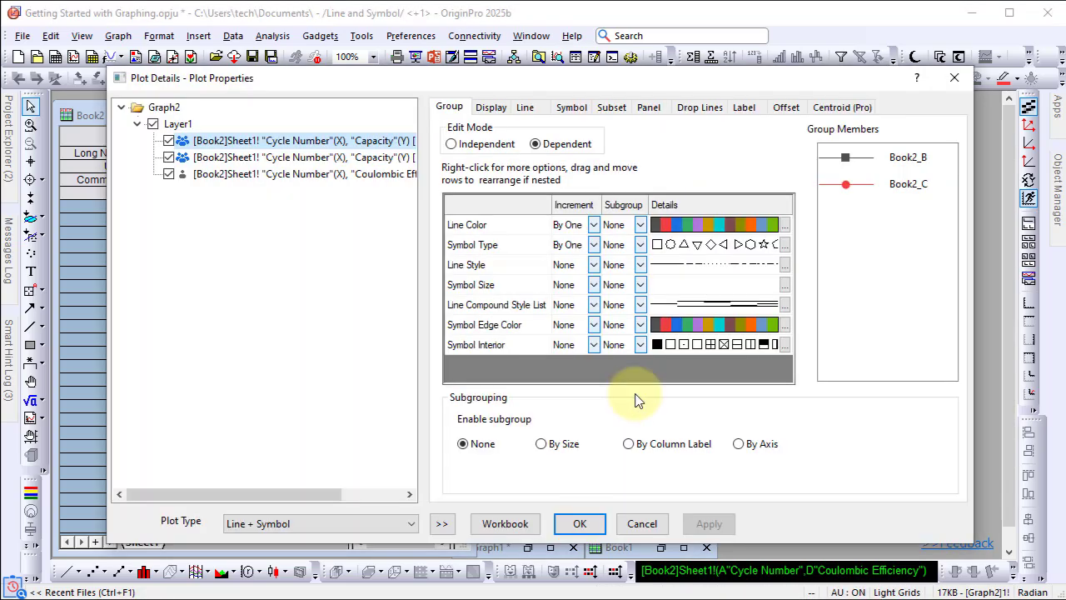
{"action": "left_click", "coordinate": [491, 108]}
{"action": "left_click", "coordinate": [570, 231]}
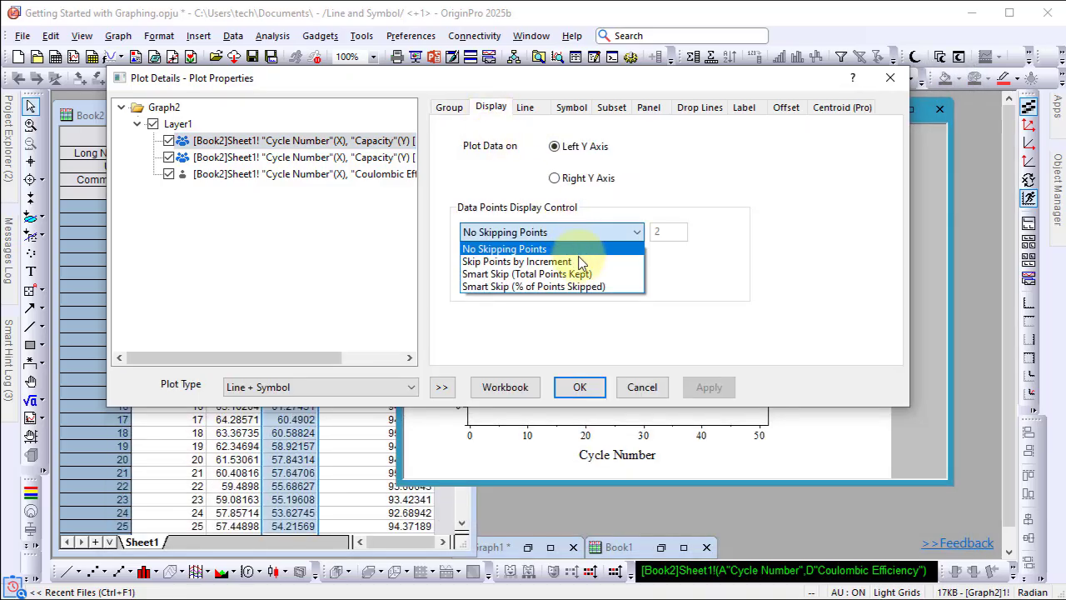
{"action": "left_click", "coordinate": [581, 262]}
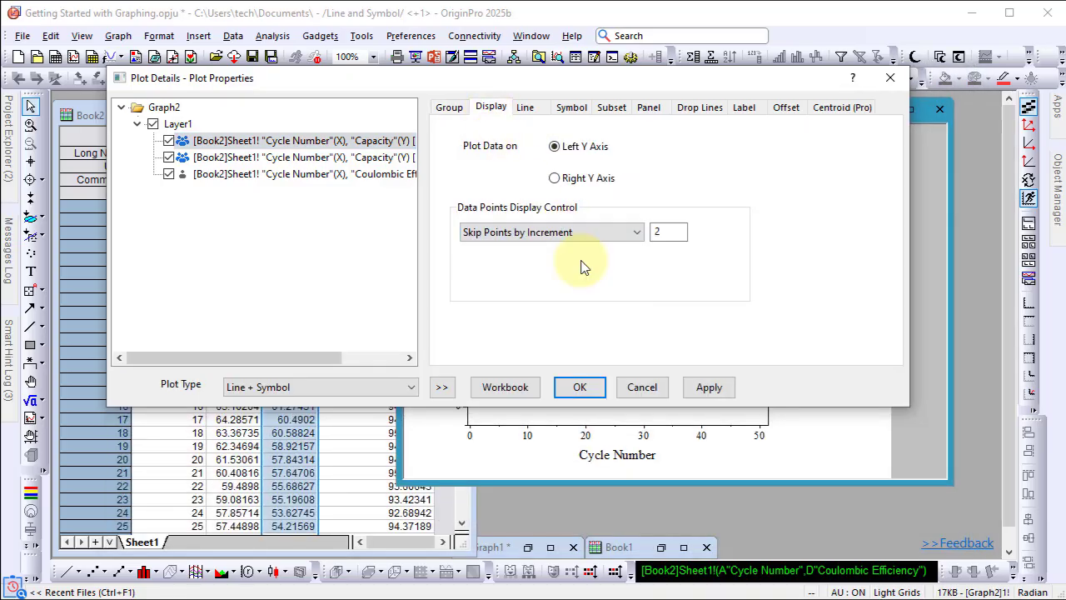
{"action": "left_click", "coordinate": [580, 387]}
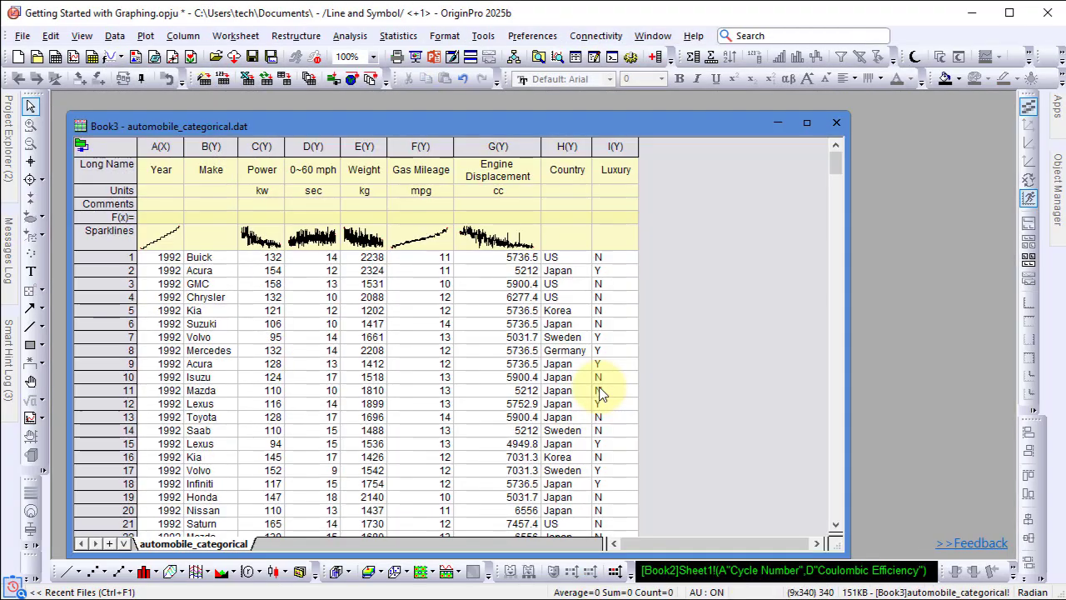
Step: In Graph Maker, plot Power vs Engine Displacement, paneled horizontally by Luxury and vertically by Country
{"action": "left_click", "coordinate": [146, 38]}
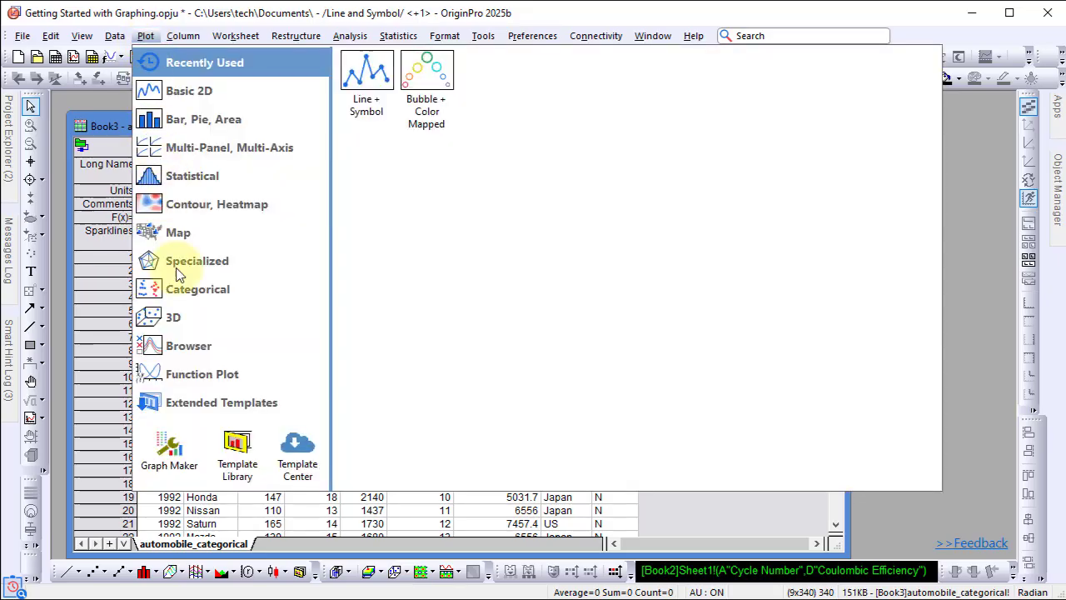
{"action": "left_click", "coordinate": [182, 458]}
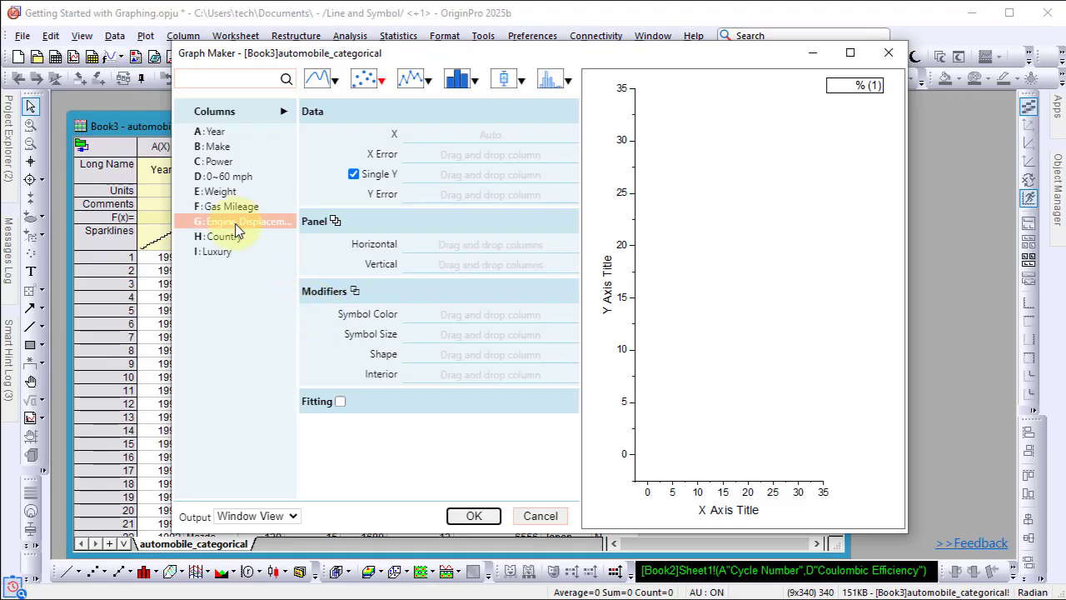
{"action": "left_click_drag", "start_coordinate": [240, 222], "coordinate": [420, 136]}
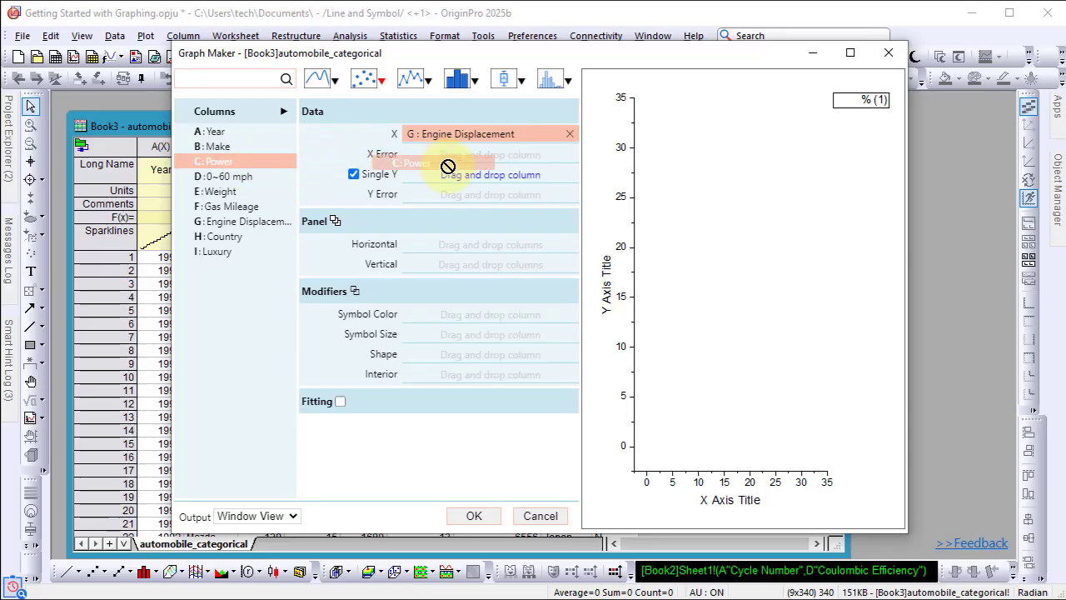
{"action": "left_click_drag", "start_coordinate": [269, 170], "coordinate": [450, 174]}
{"action": "left_click_drag", "start_coordinate": [236, 252], "coordinate": [441, 245]}
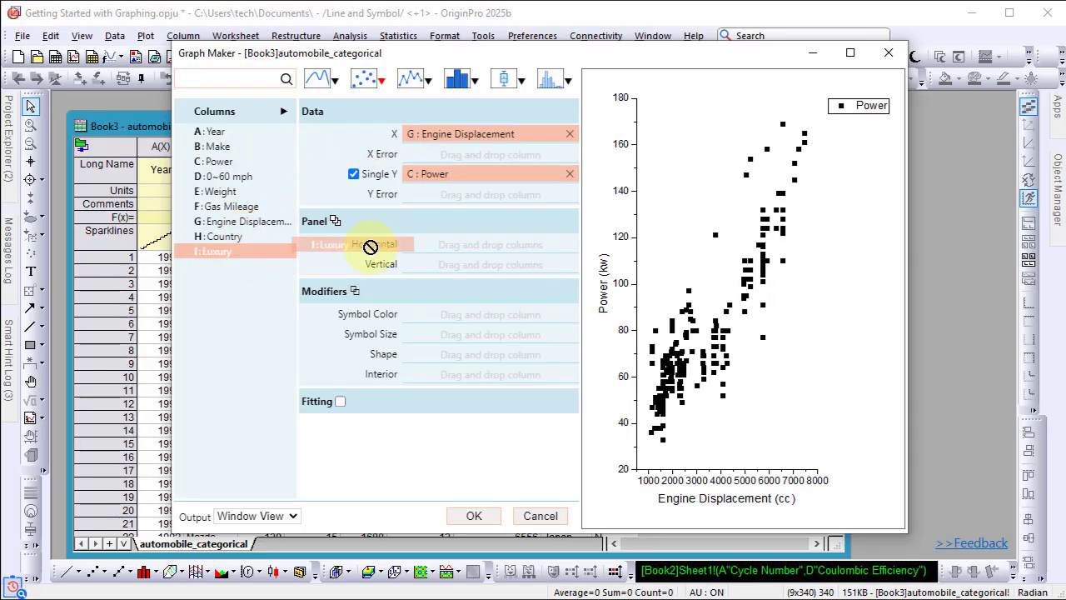
{"action": "left_click_drag", "start_coordinate": [256, 258], "coordinate": [442, 244]}
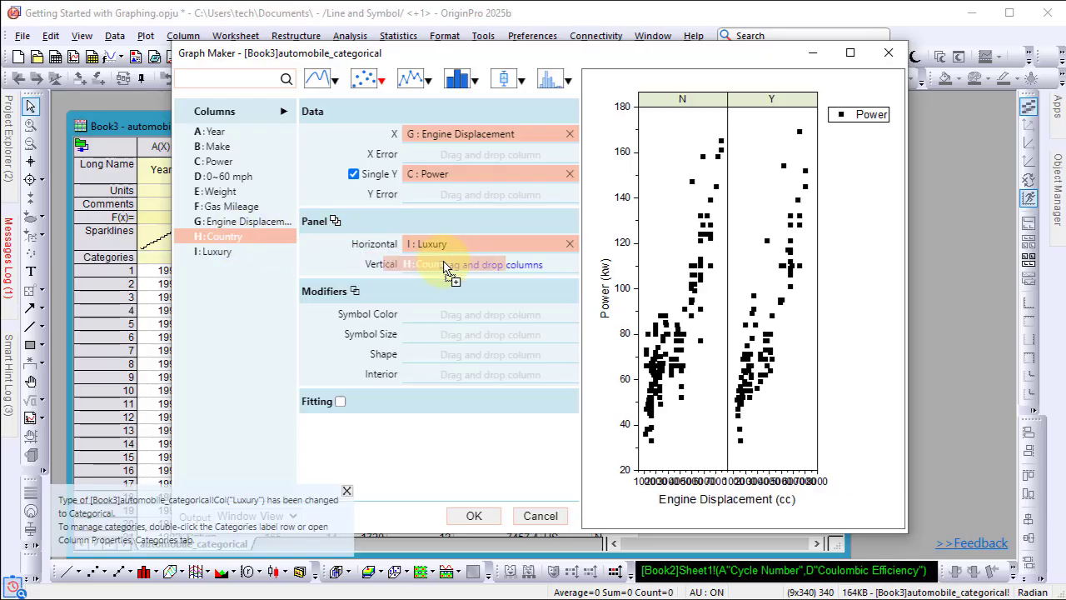
{"action": "left_click_drag", "start_coordinate": [223, 237], "coordinate": [426, 263]}
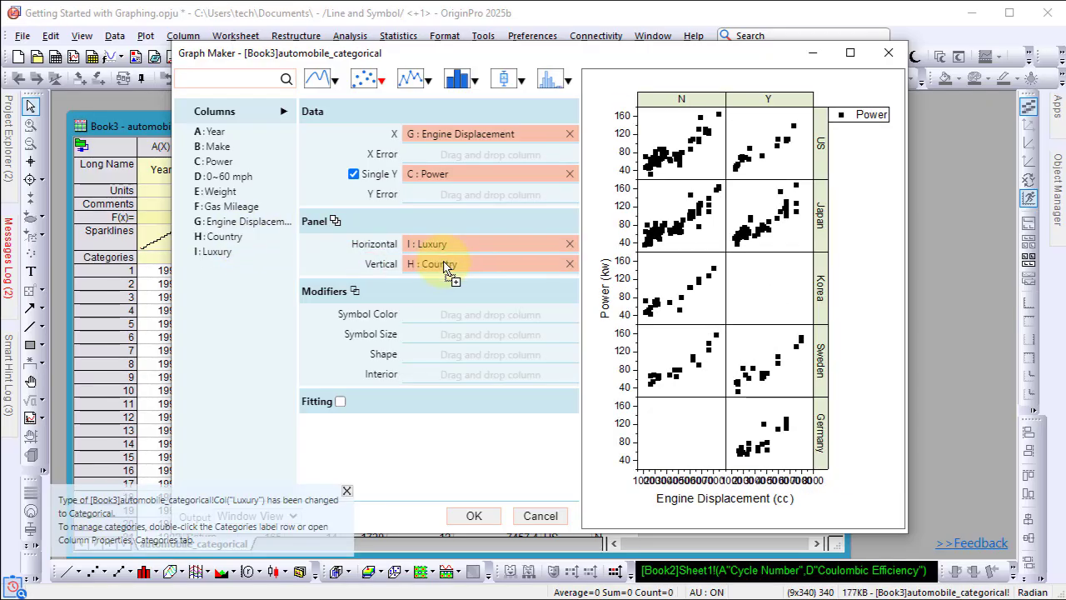
Step: Add a fitted line with a Pearson's r label to every panel and create the graph
{"action": "left_click", "coordinate": [354, 401]}
{"action": "left_click", "coordinate": [394, 181]}
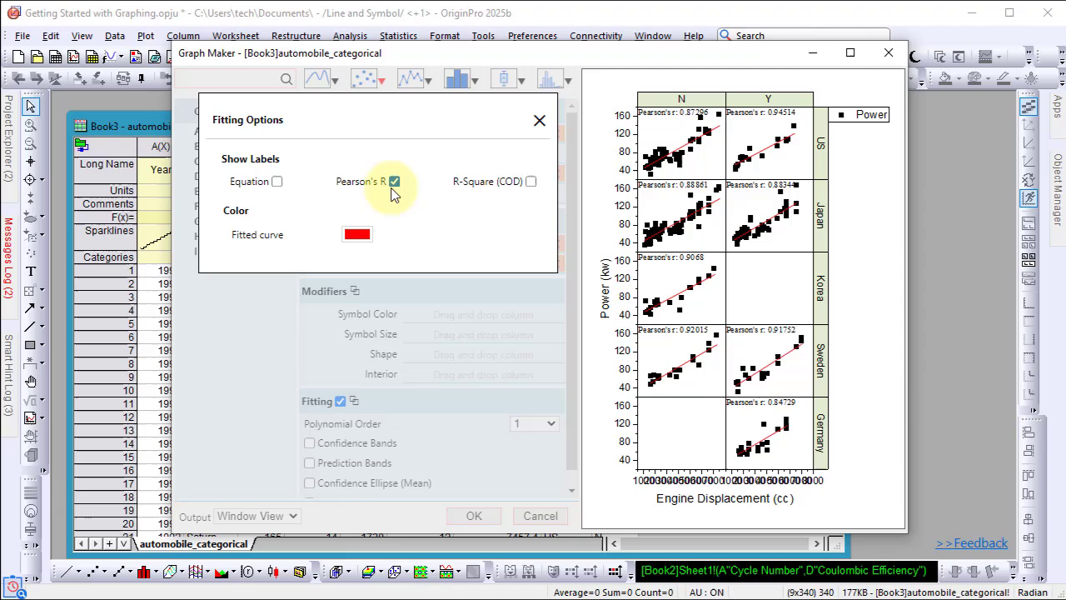
{"action": "left_click", "coordinate": [251, 399]}
{"action": "left_click", "coordinate": [486, 516]}
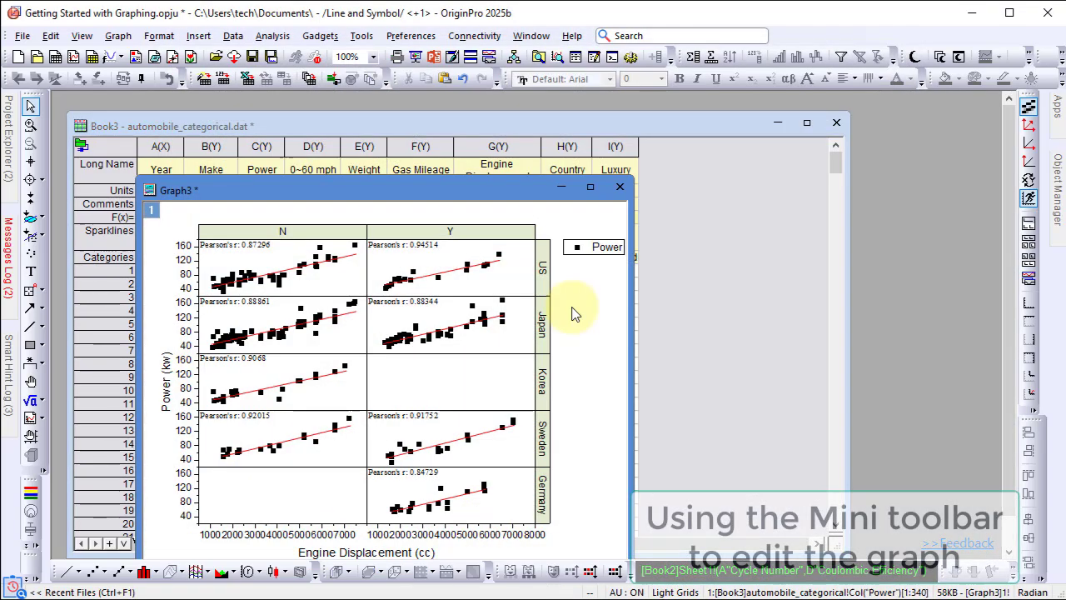
Step: Set all the Pearson's r labels to font size 24
{"action": "left_click_drag", "start_coordinate": [680, 214], "coordinate": [639, 120]}
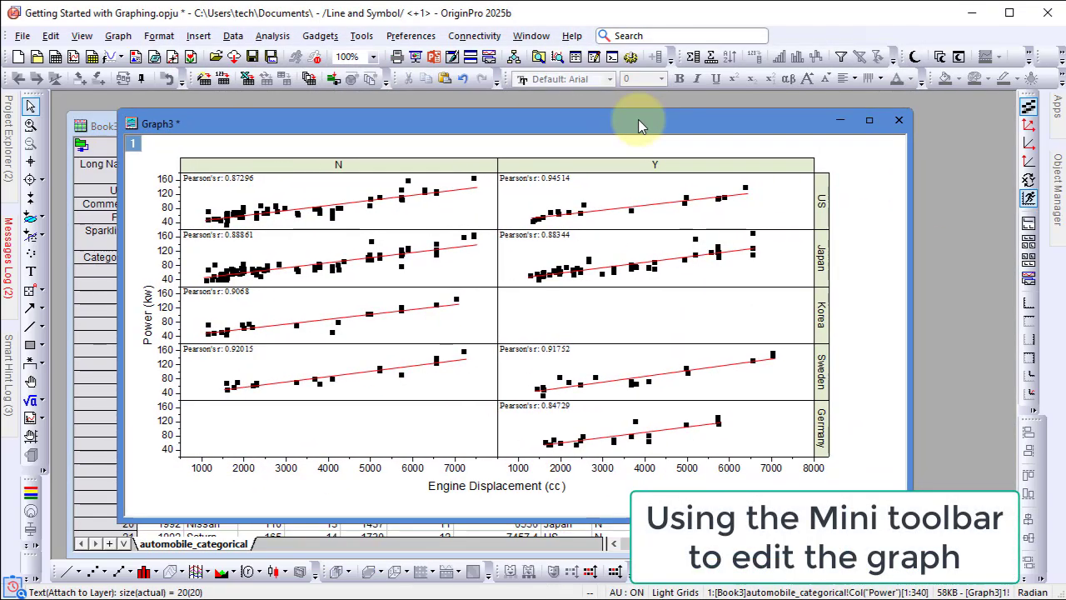
{"action": "left_click", "coordinate": [246, 178]}
{"action": "left_click", "coordinate": [352, 185]}
{"action": "left_click", "coordinate": [333, 327]}
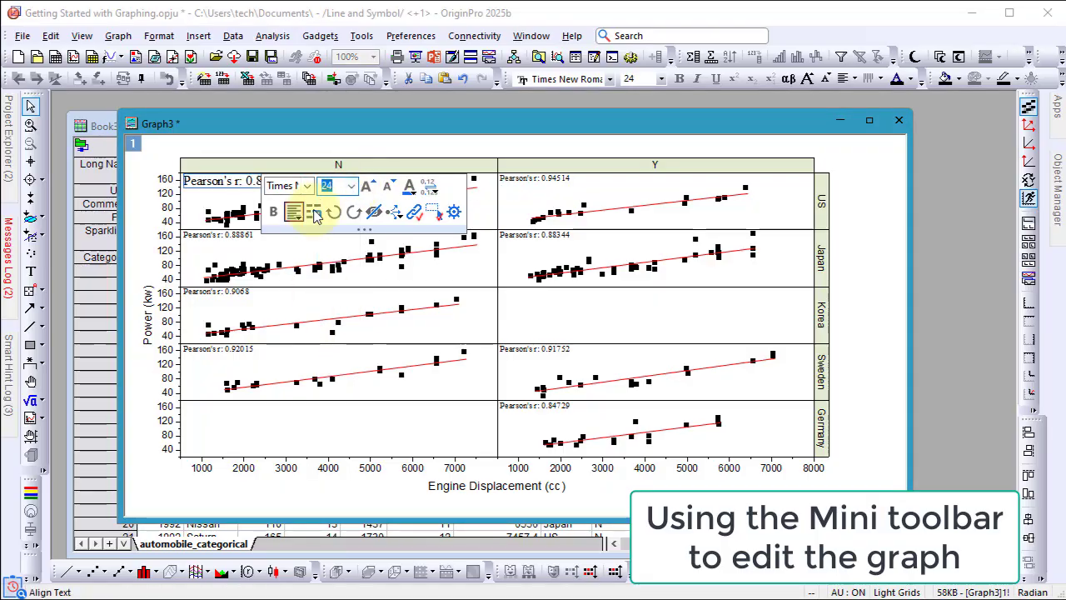
{"action": "left_click", "coordinate": [411, 213]}
{"action": "left_click", "coordinate": [442, 273]}
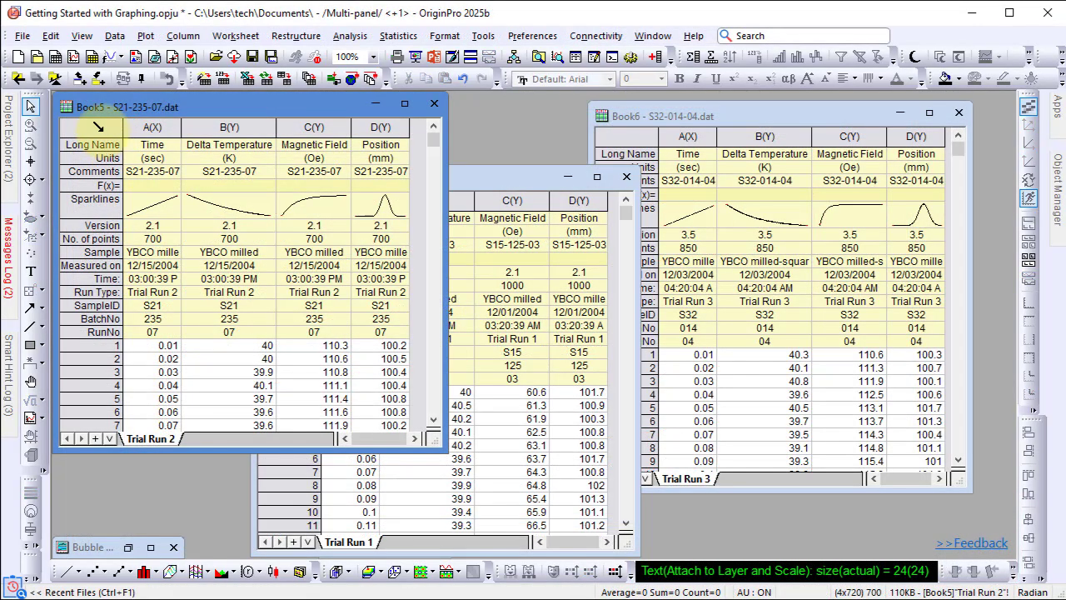
Step: Plot all Trial Run 2 columns against Time as a 3Ys Y-YY graph
{"action": "left_click", "coordinate": [97, 127]}
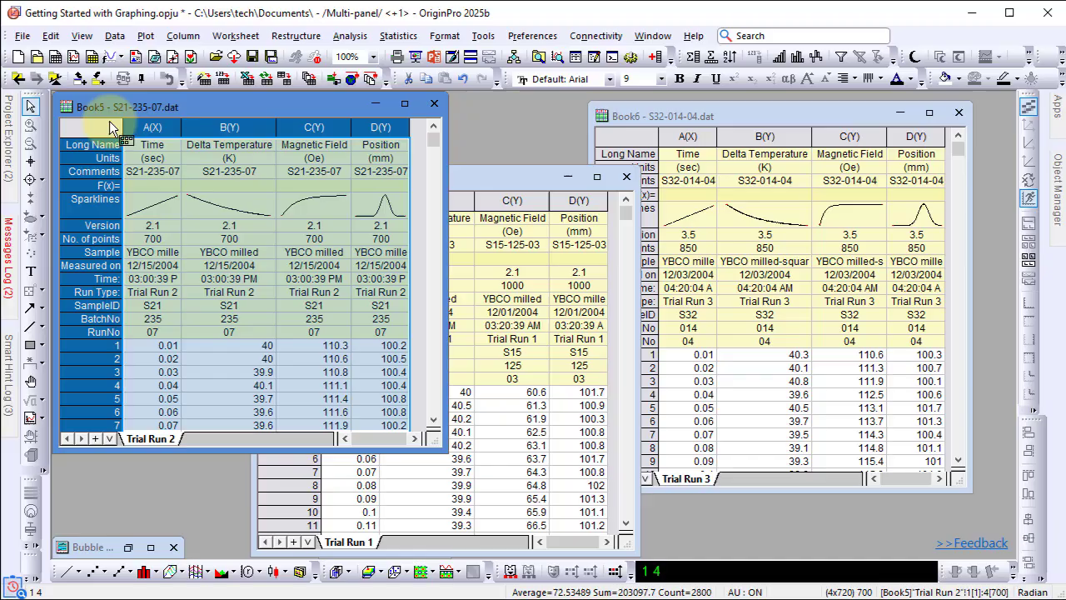
{"action": "left_click", "coordinate": [149, 36]}
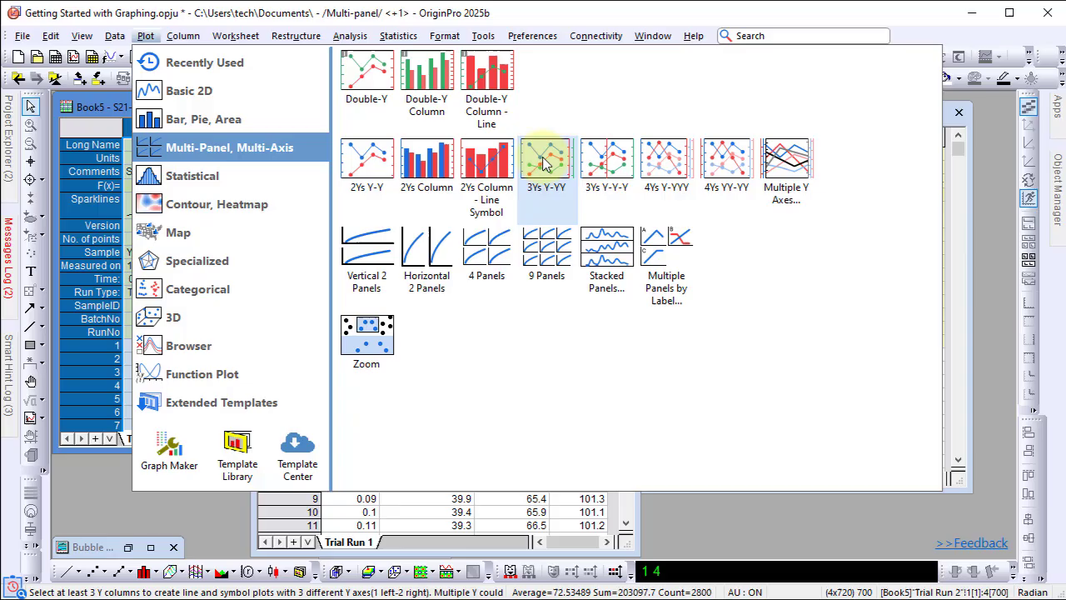
{"action": "left_click", "coordinate": [544, 160]}
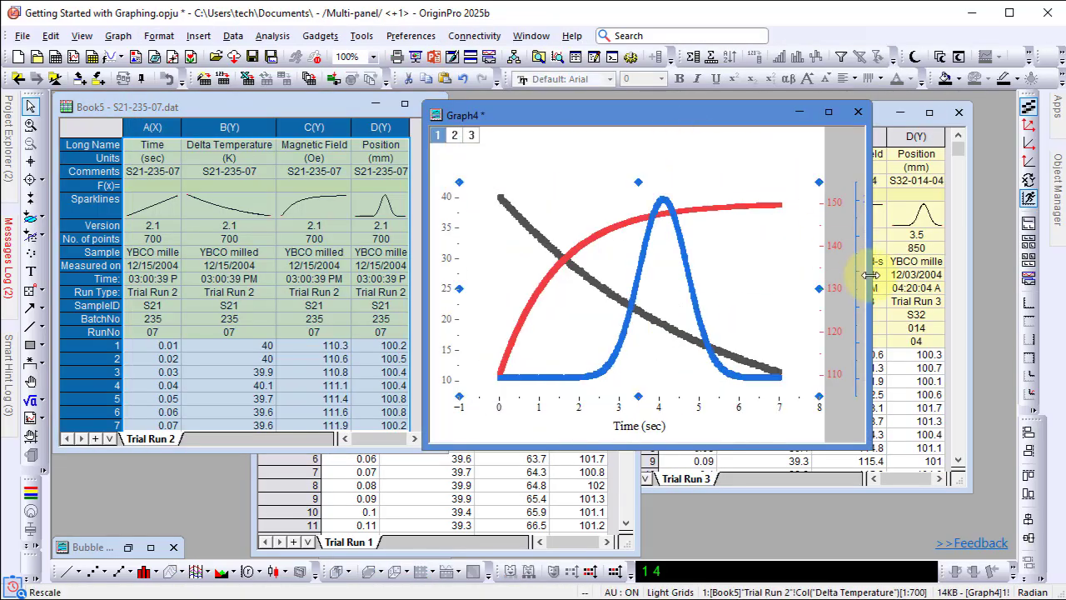
Step: Put the legend in one row at the top, title it 'Trial Run 2', and fit page to layers
{"action": "mouse_move", "coordinate": [589, 173]}
{"action": "left_mouse_down"}
{"action": "mouse_move", "coordinate": [550, 157]}
{"action": "mouse_move", "coordinate": [786, 177]}
{"action": "left_mouse_up"}
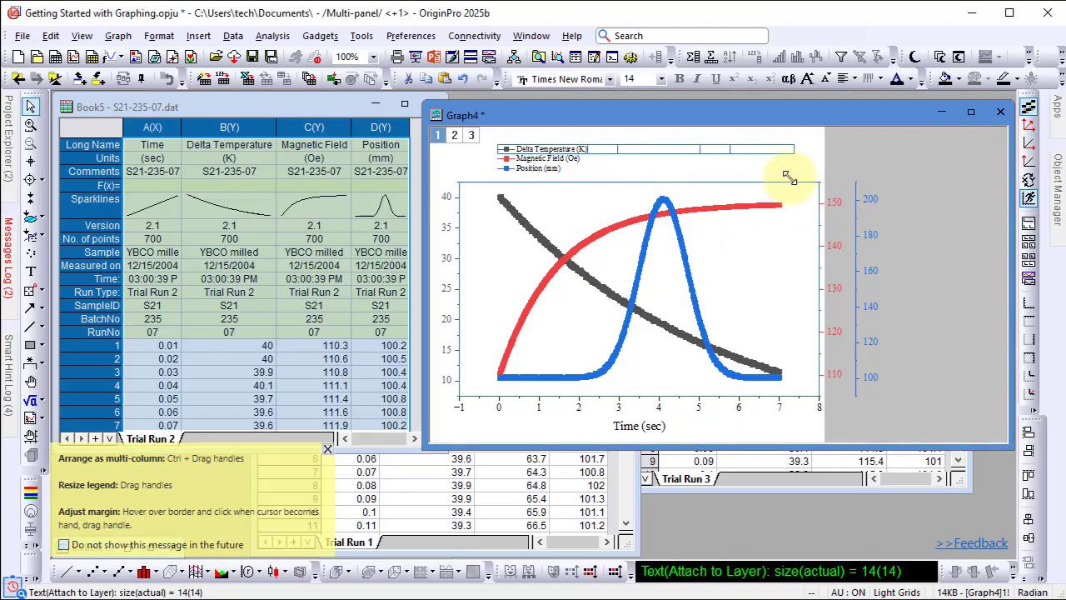
{"action": "left_click_drag", "start_coordinate": [652, 158], "coordinate": [640, 185]}
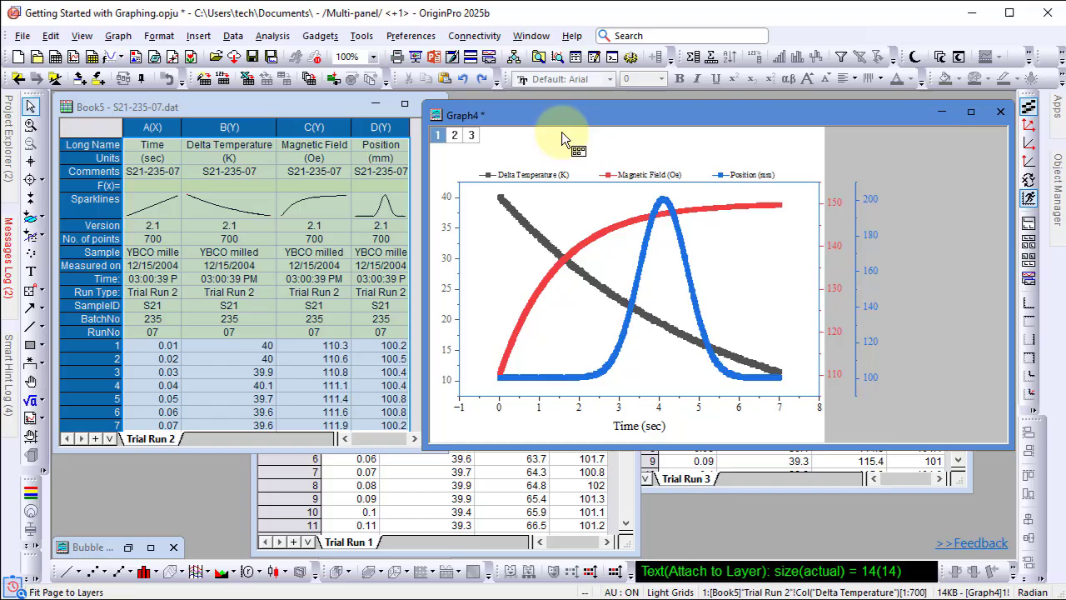
{"action": "left_click", "coordinate": [820, 166]}
{"action": "type", "text": "%(1, @WS)"}
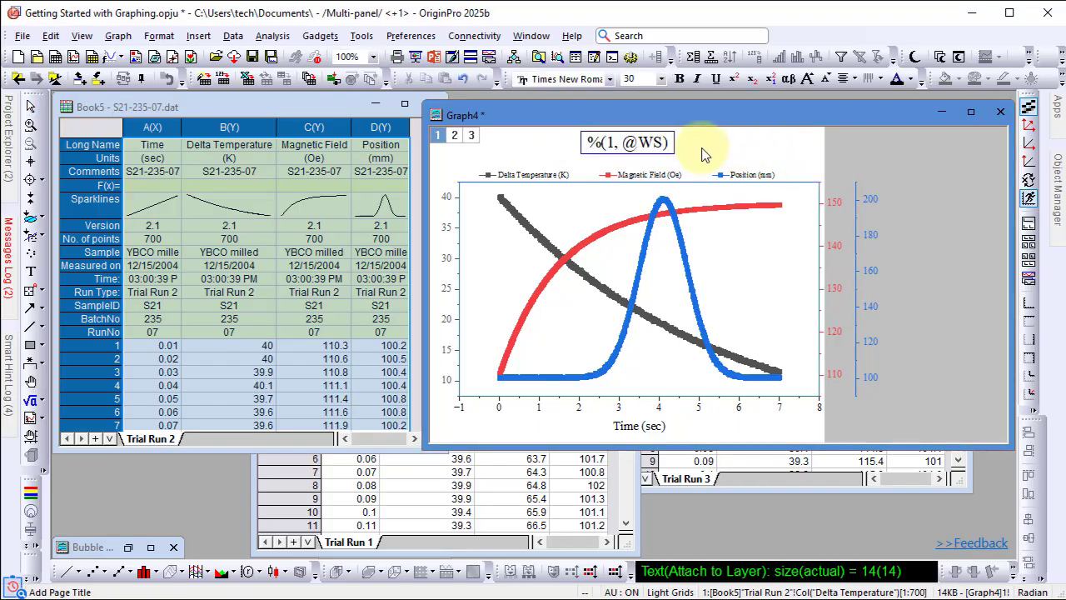
{"action": "left_click", "coordinate": [732, 151]}
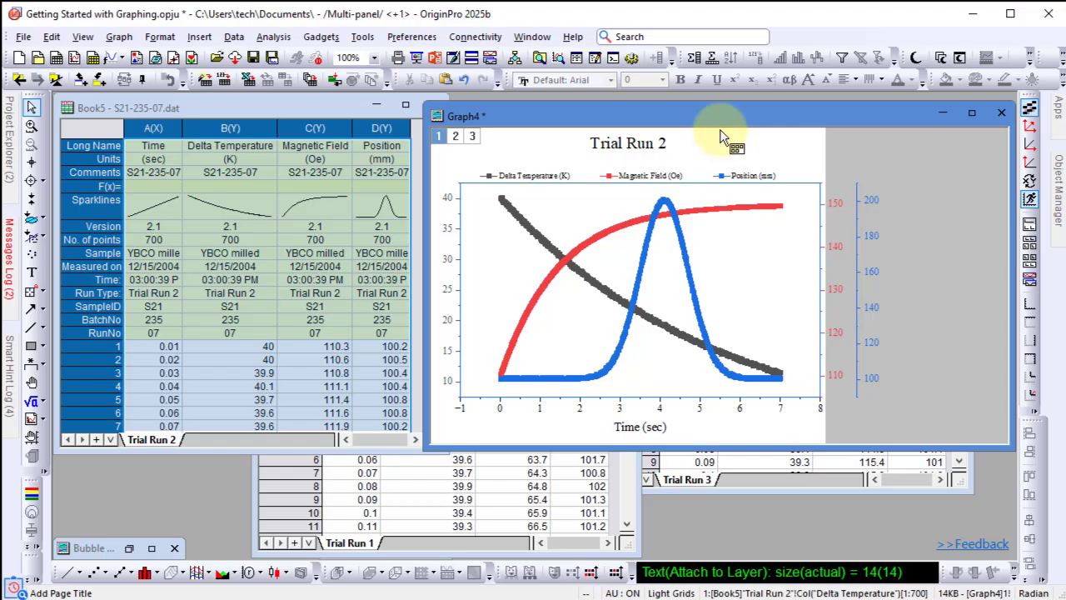
{"action": "left_click", "coordinate": [800, 190]}
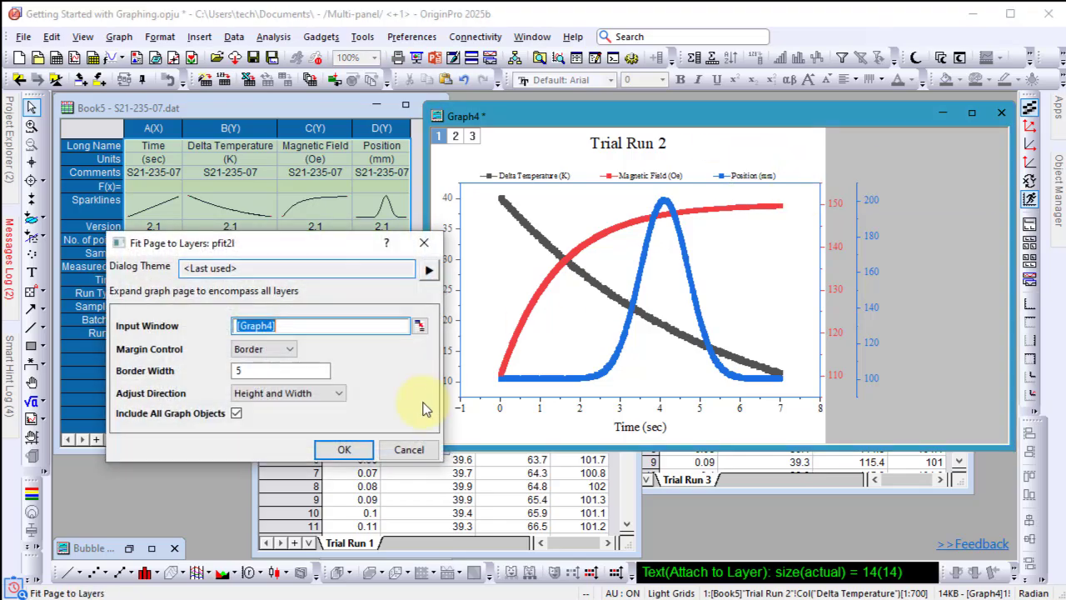
{"action": "left_click", "coordinate": [345, 449]}
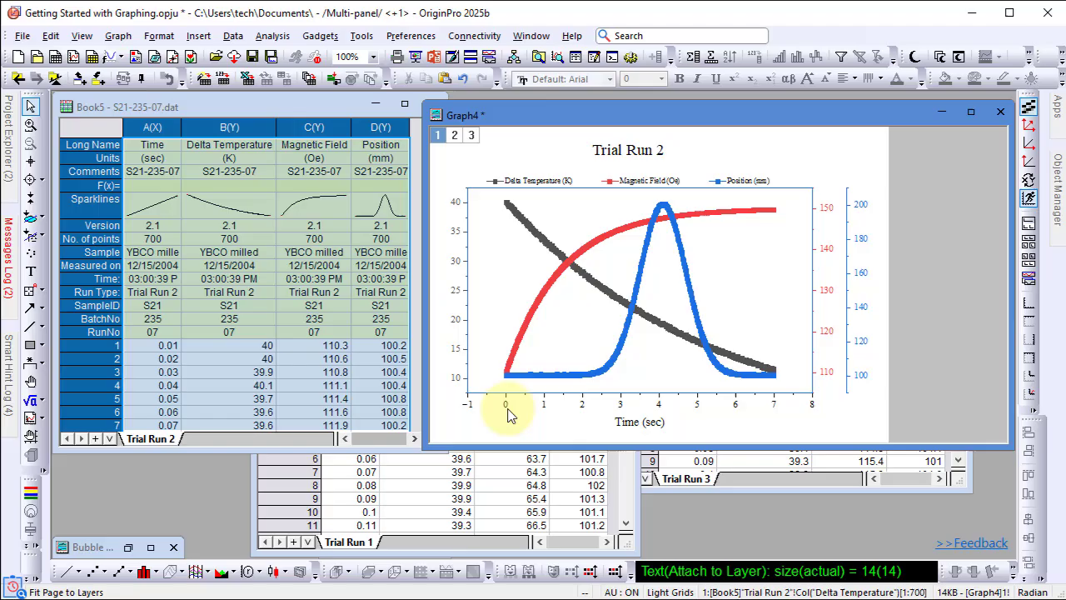
Step: Change the Delta Temperature, Magnetic Field and Position plots to plain line plots
{"action": "left_click", "coordinate": [1057, 173]}
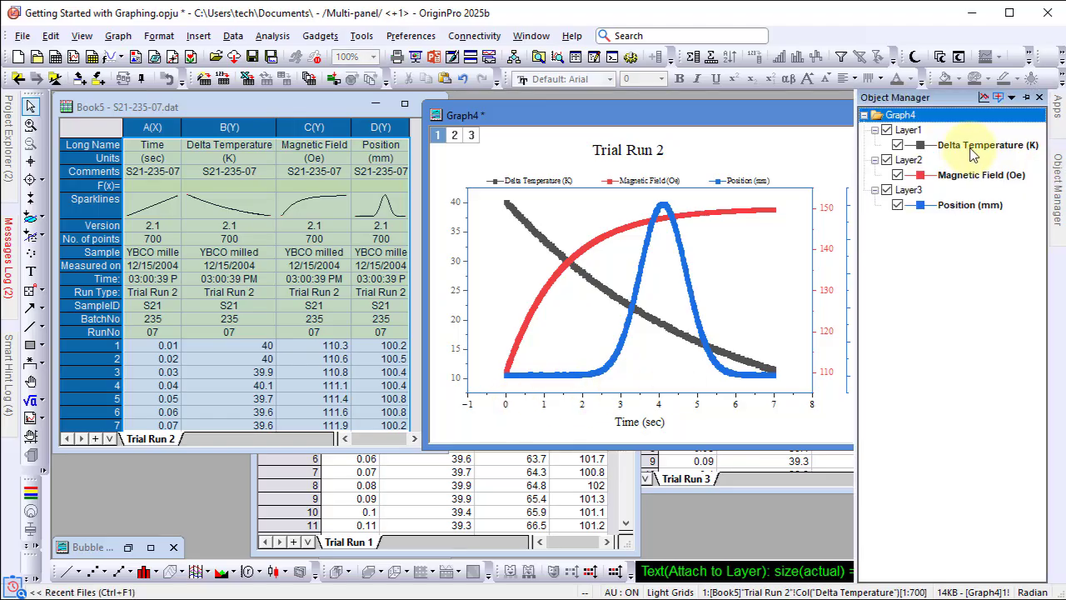
{"action": "left_click", "coordinate": [973, 150]}
{"action": "left_click", "coordinate": [970, 175], "text": "ctrl"}
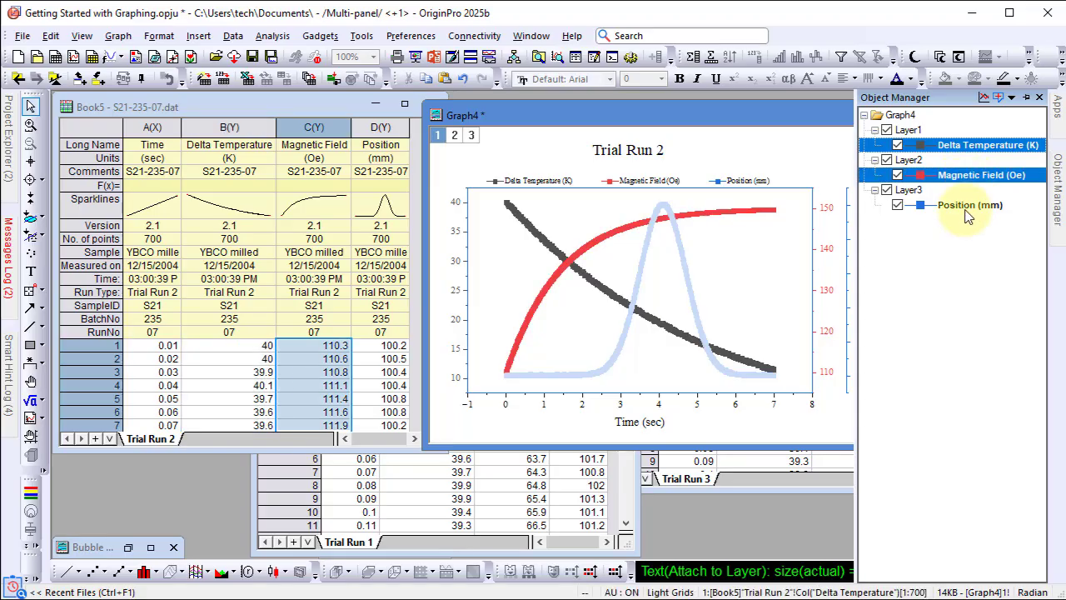
{"action": "left_click", "coordinate": [968, 206]}
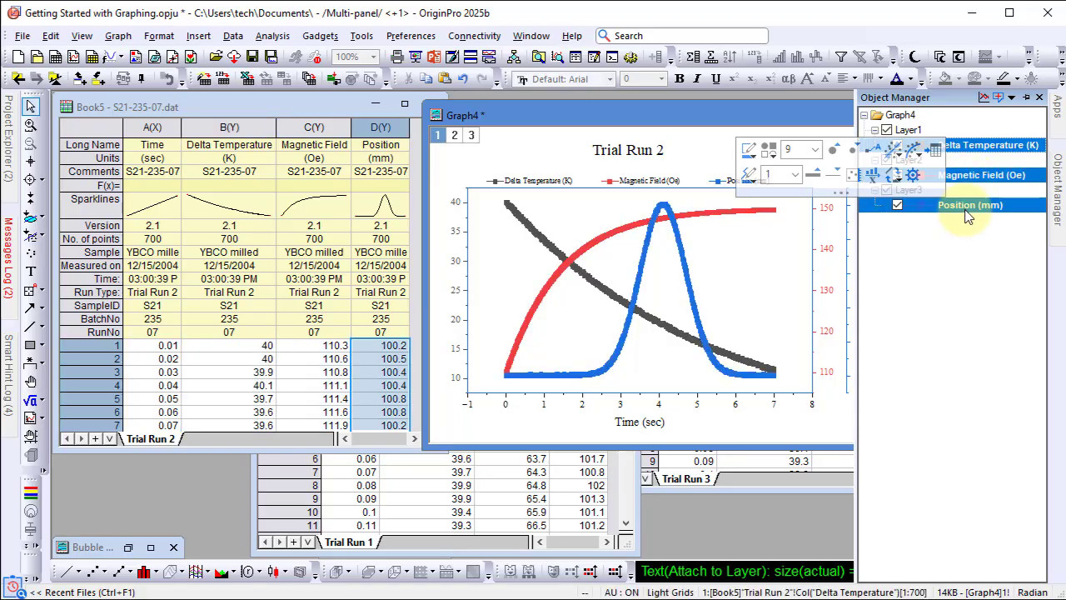
{"action": "left_click", "coordinate": [900, 185]}
{"action": "left_click", "coordinate": [910, 194]}
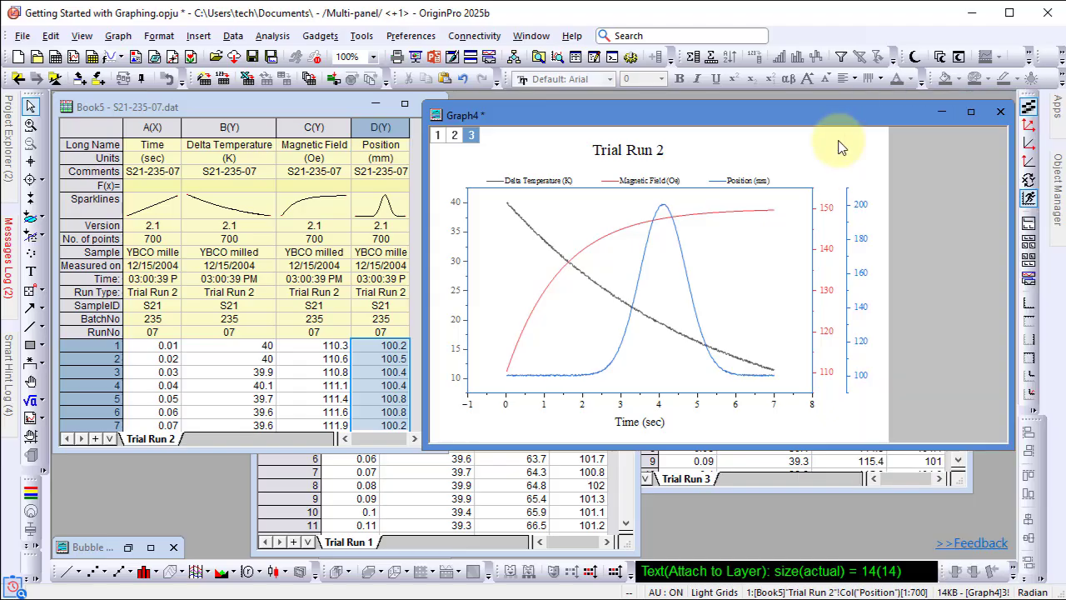
{"action": "left_click", "coordinate": [836, 136]}
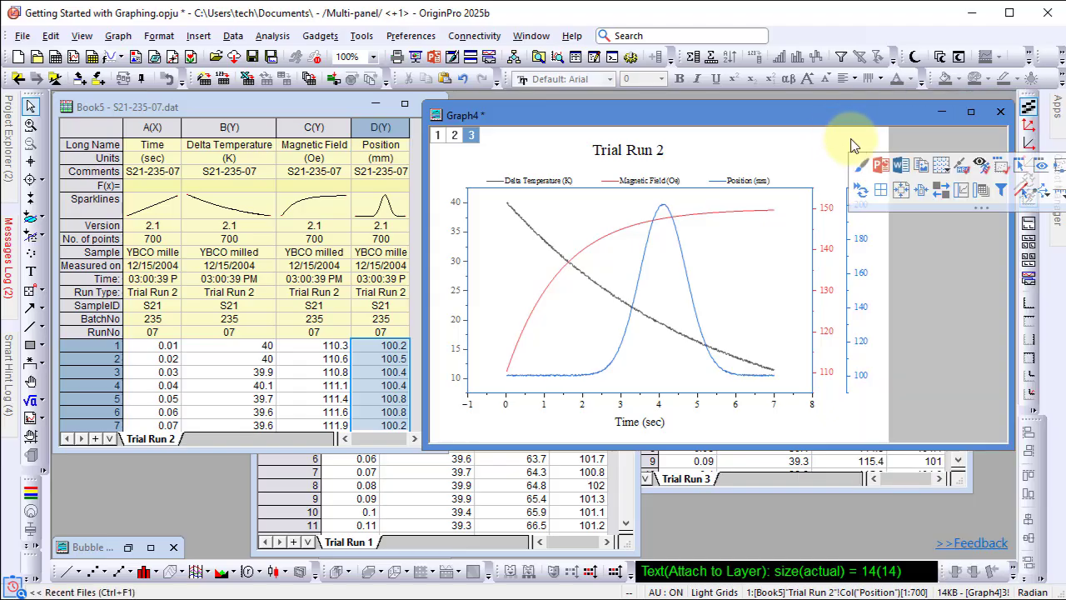
{"action": "left_click", "coordinate": [1040, 169]}
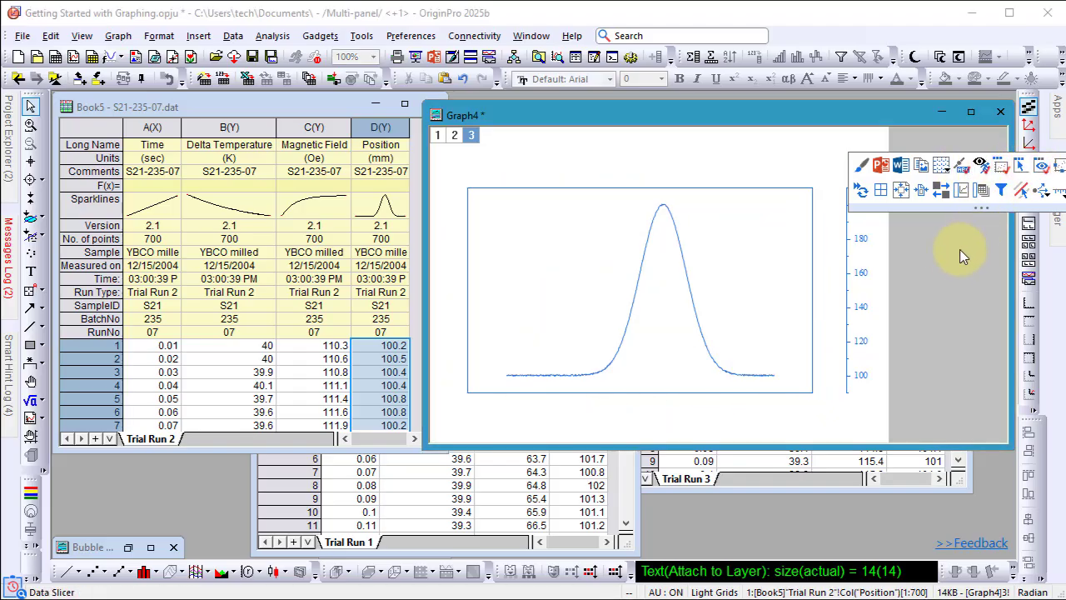
{"action": "left_click", "coordinate": [453, 135]}
{"action": "left_click", "coordinate": [439, 136]}
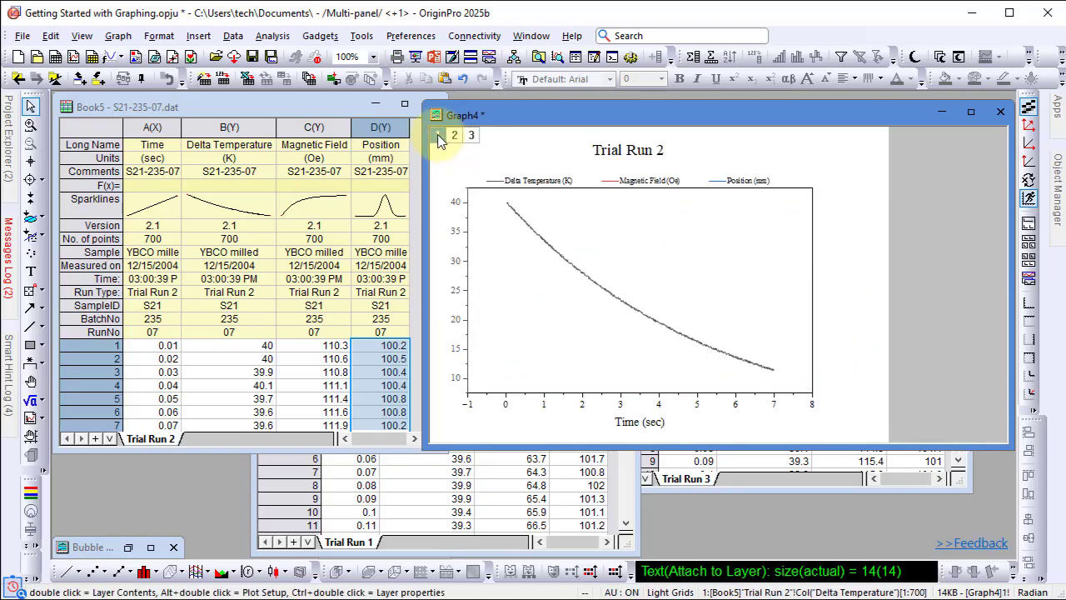
{"action": "left_click", "coordinate": [550, 129]}
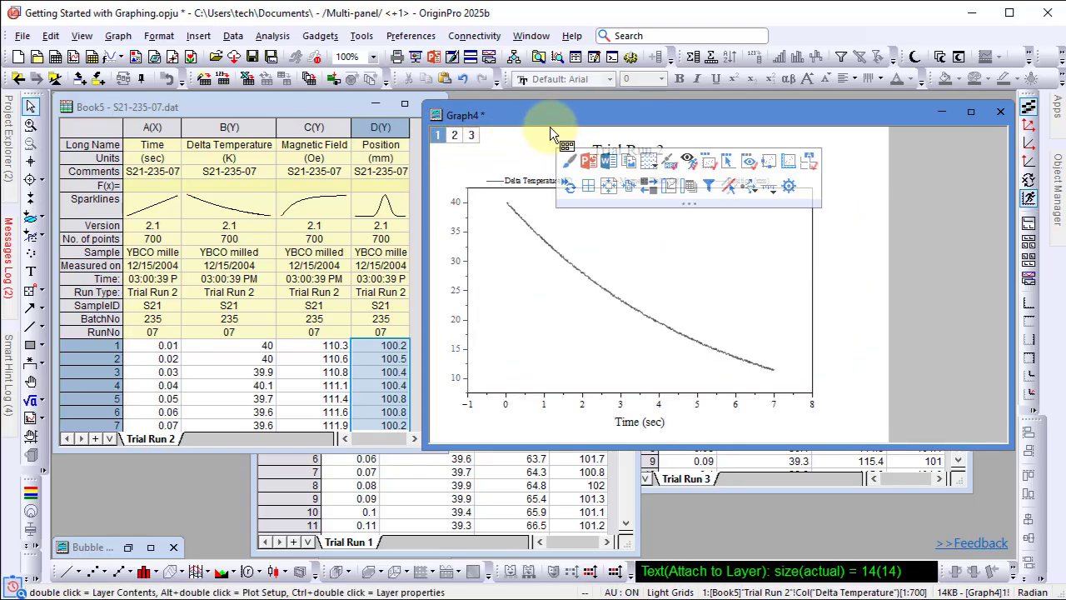
{"action": "left_click", "coordinate": [749, 163]}
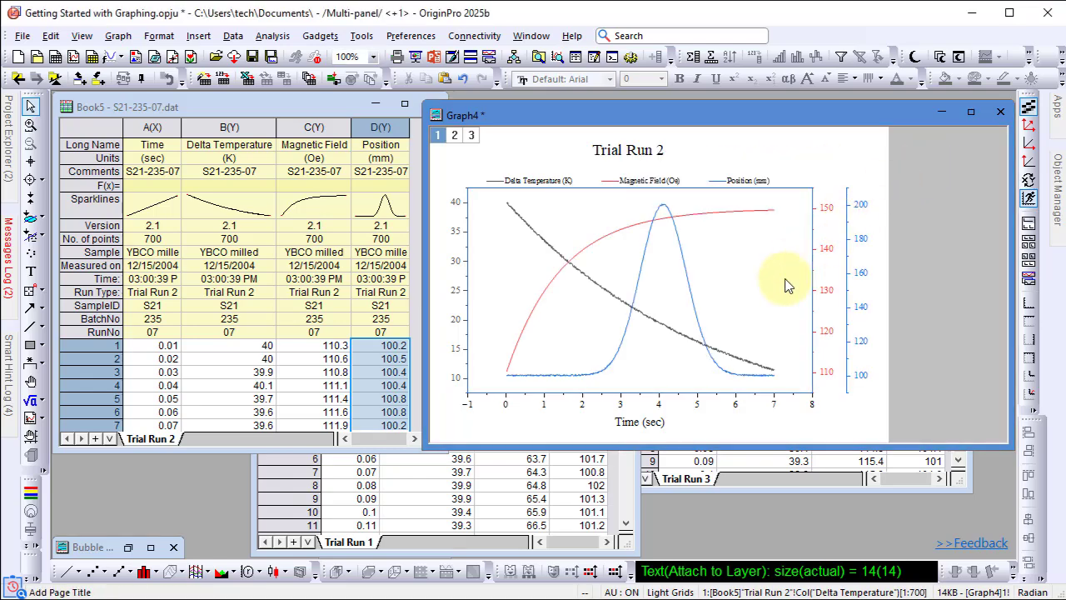
Step: Zoom the Time axis in around 2–5 s, then back out to about -0.5 to 7.5
{"action": "left_click", "coordinate": [29, 437]}
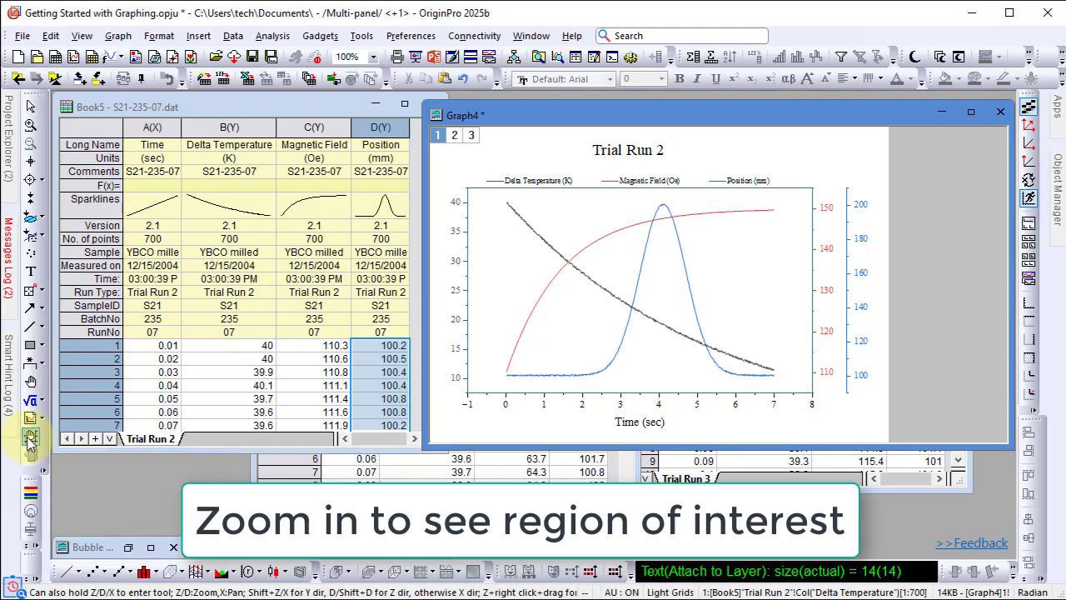
{"action": "scroll", "coordinate": [638, 346], "scroll_direction": "up", "scroll_amount": 2}
{"action": "scroll", "coordinate": [638, 344], "scroll_direction": "up", "scroll_amount": 2}
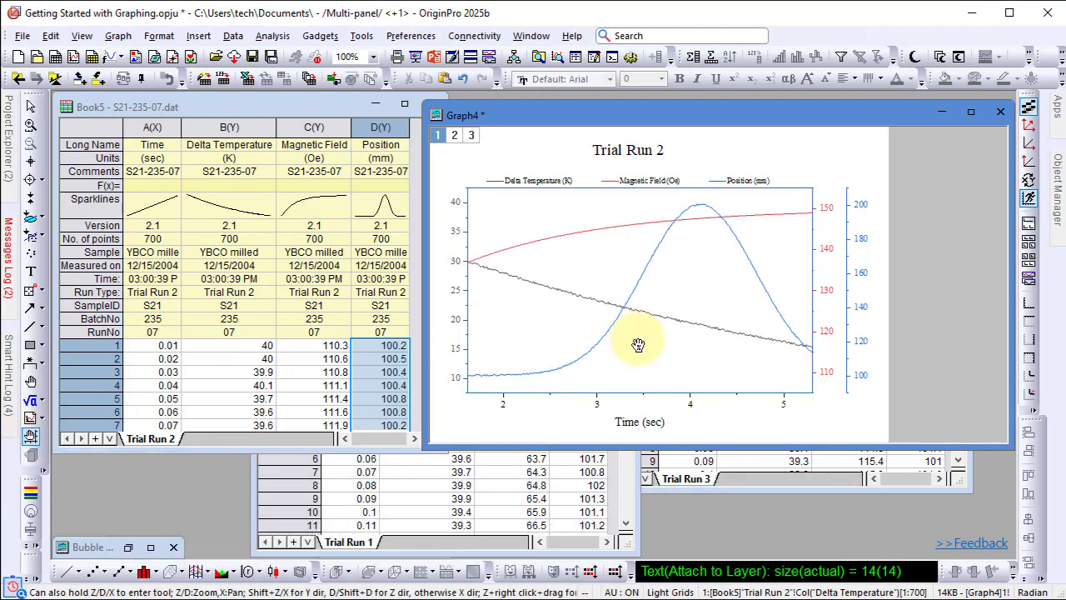
{"action": "scroll", "coordinate": [638, 345], "scroll_direction": "up", "scroll_amount": 2}
{"action": "scroll", "coordinate": [638, 344], "scroll_direction": "down", "scroll_amount": 1}
{"action": "scroll", "coordinate": [638, 345], "scroll_direction": "down", "scroll_amount": 1}
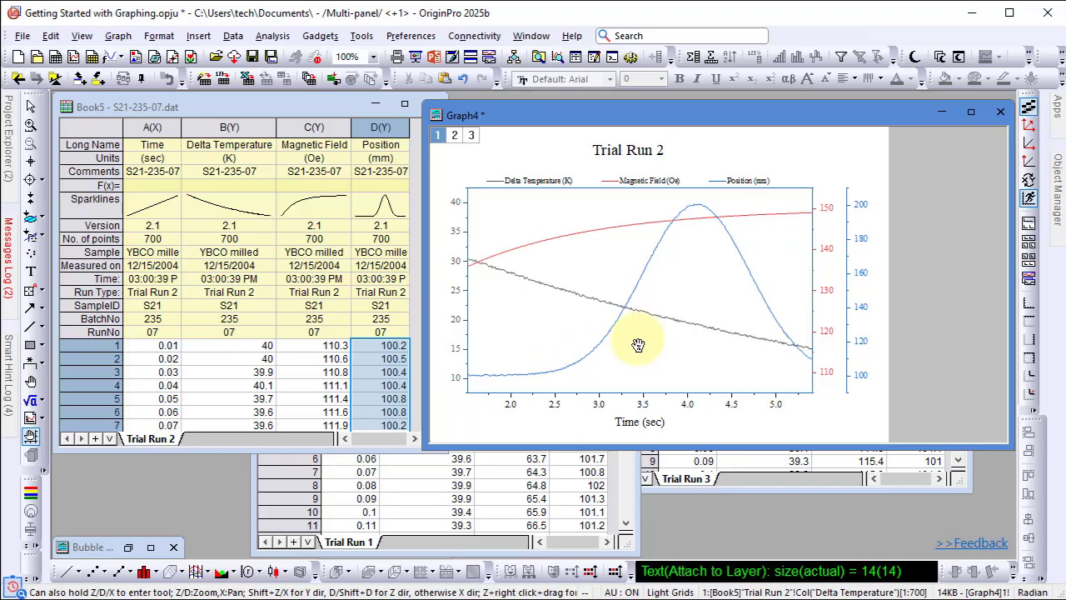
{"action": "scroll", "coordinate": [638, 345], "scroll_direction": "down", "scroll_amount": 2}
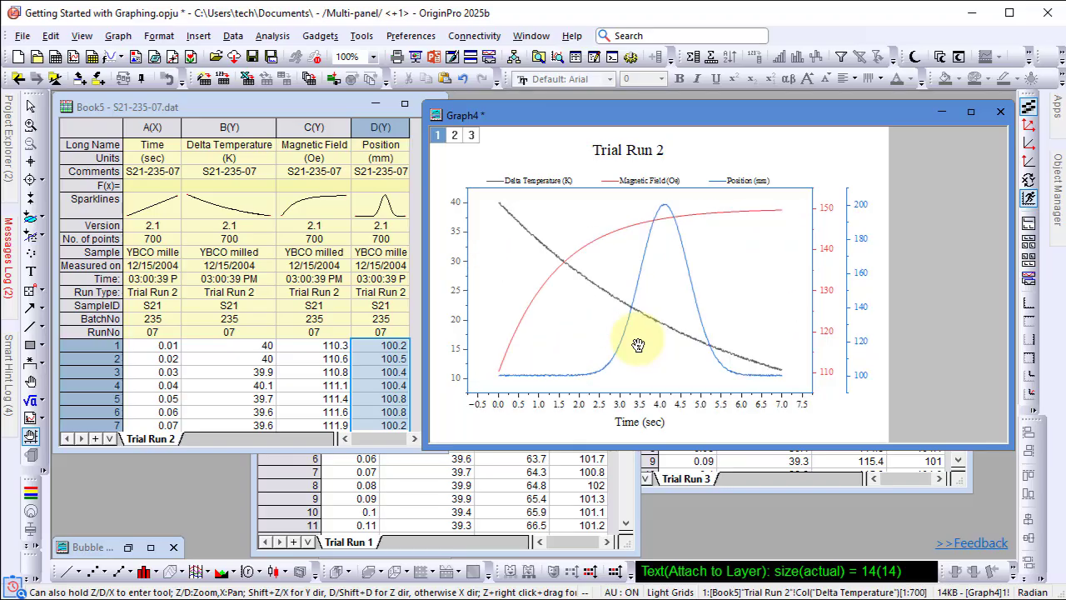
{"action": "double_click", "coordinate": [755, 304]}
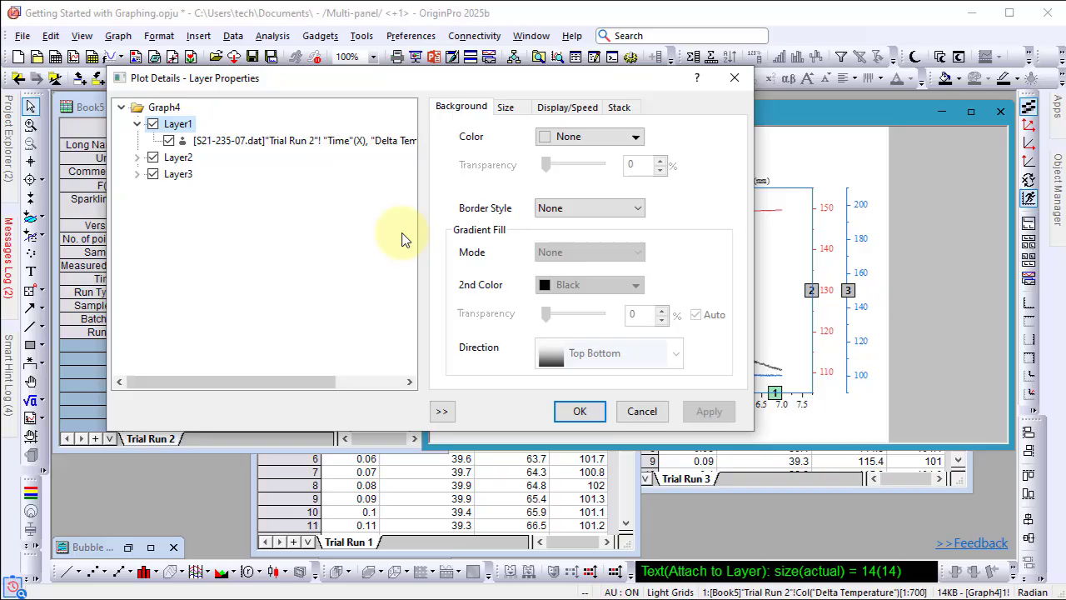
{"action": "left_click", "coordinate": [187, 160]}
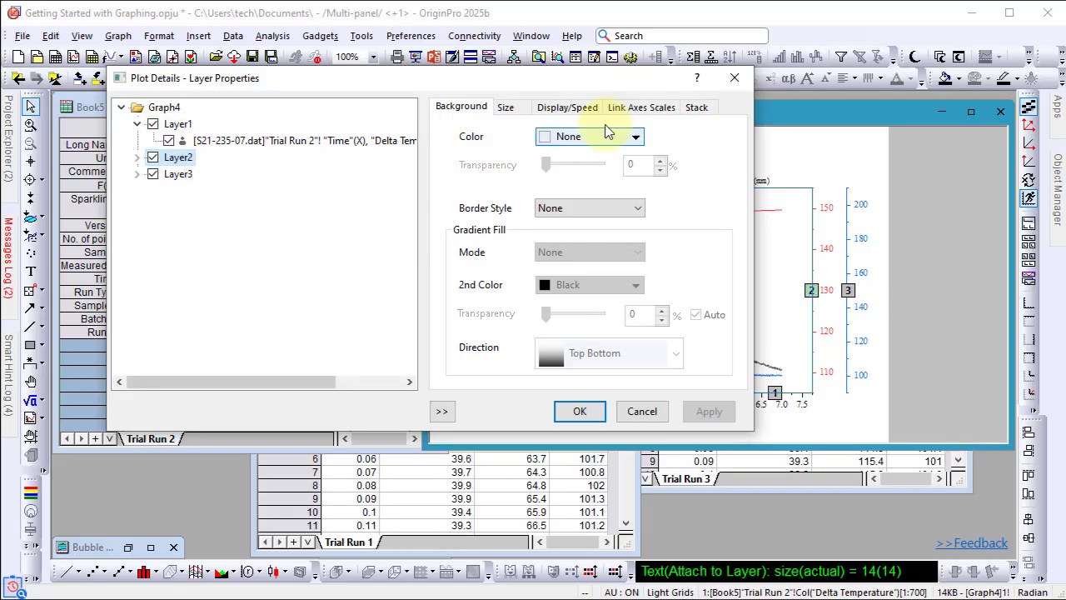
{"action": "left_click", "coordinate": [635, 108]}
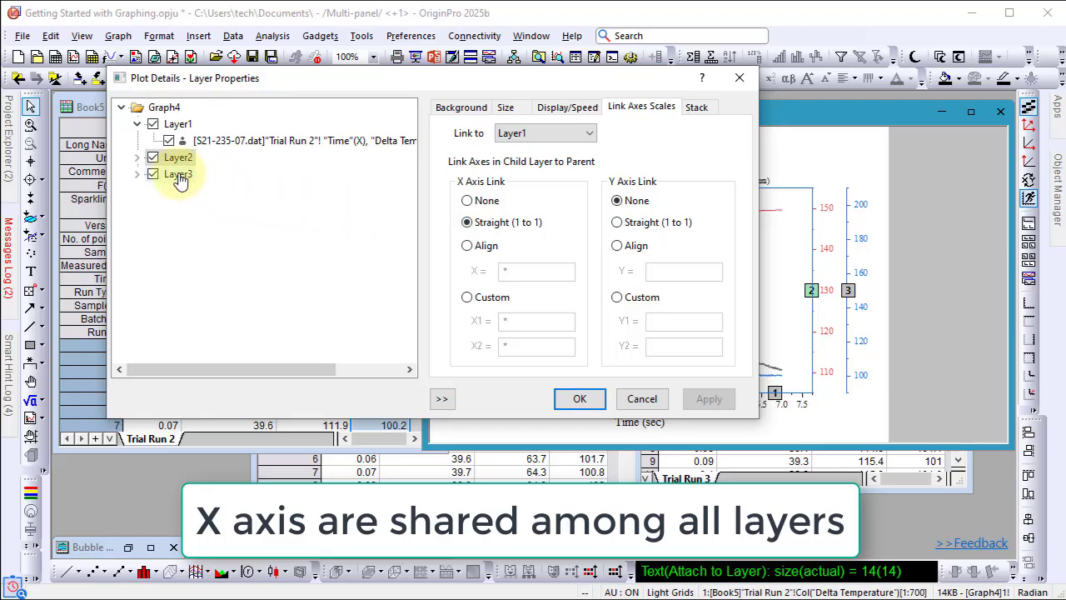
{"action": "left_click", "coordinate": [508, 108]}
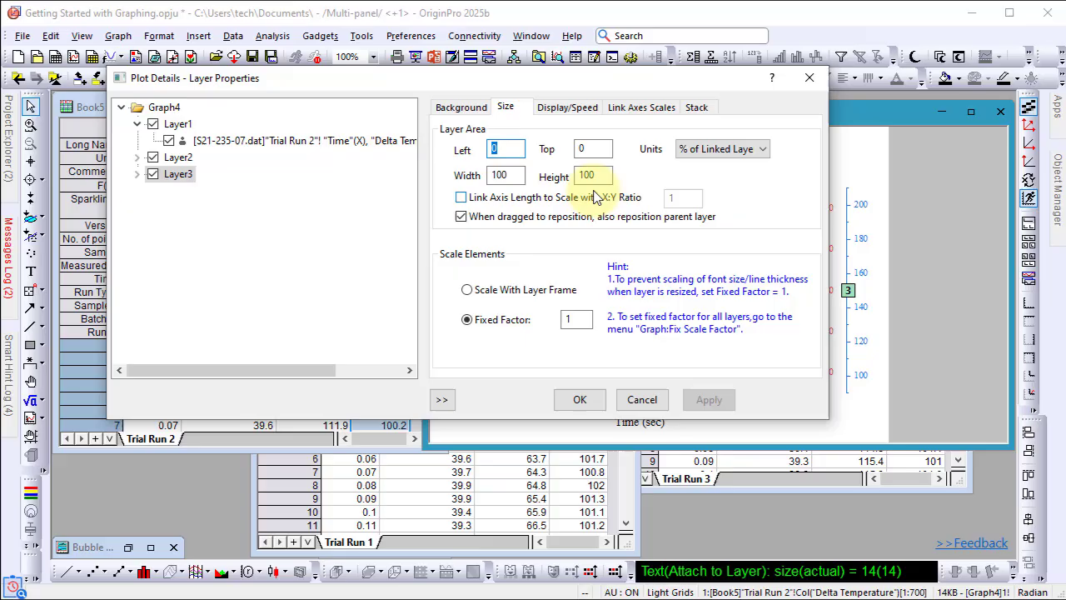
{"action": "left_click", "coordinate": [643, 400]}
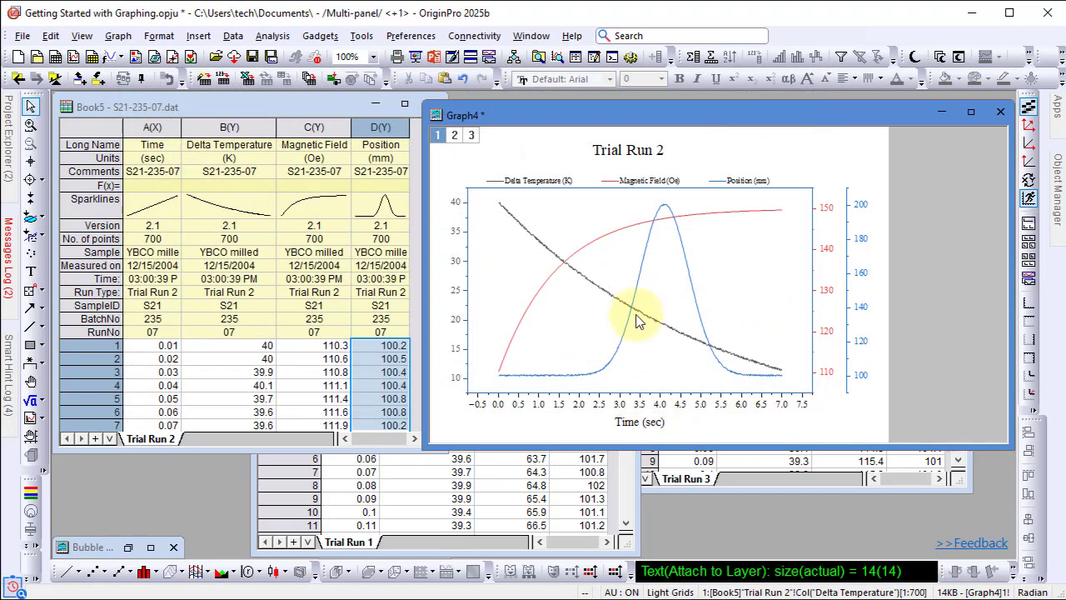
Step: Batch plot Graph4 for Book4 and Book6, producing the Trial Run 1 and Trial Run 3 graphs
{"action": "right_click", "coordinate": [572, 121]}
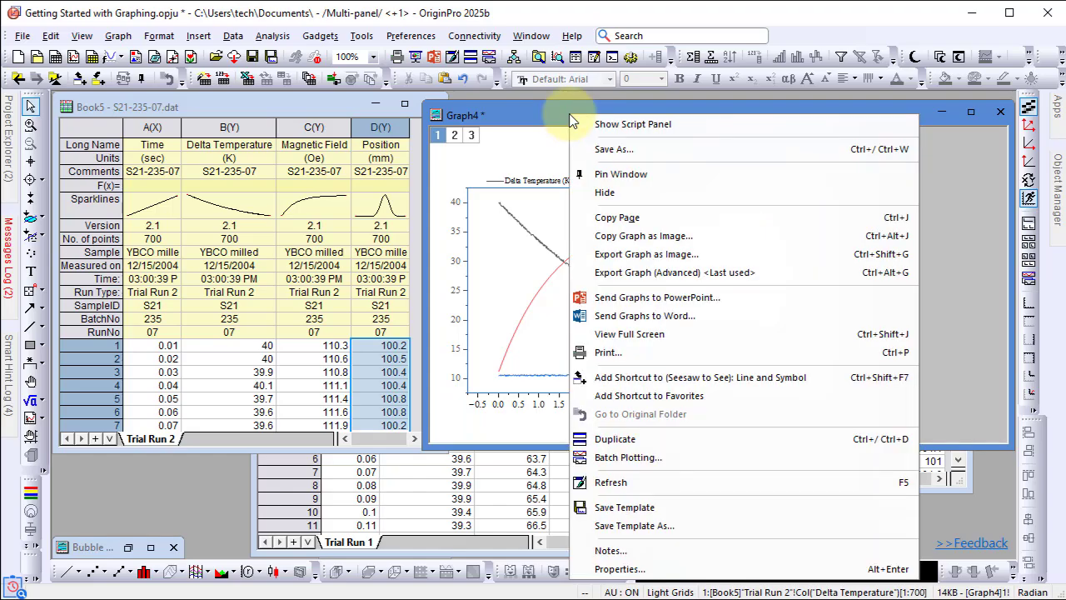
{"action": "left_click", "coordinate": [682, 458]}
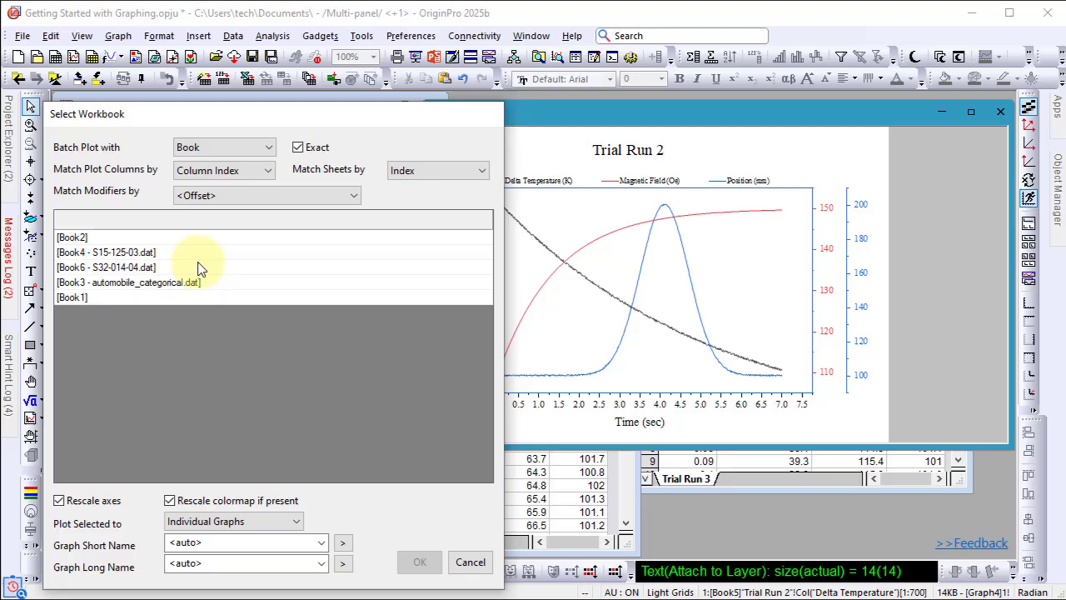
{"action": "left_click_drag", "start_coordinate": [202, 268], "coordinate": [202, 252]}
{"action": "left_click", "coordinate": [416, 564]}
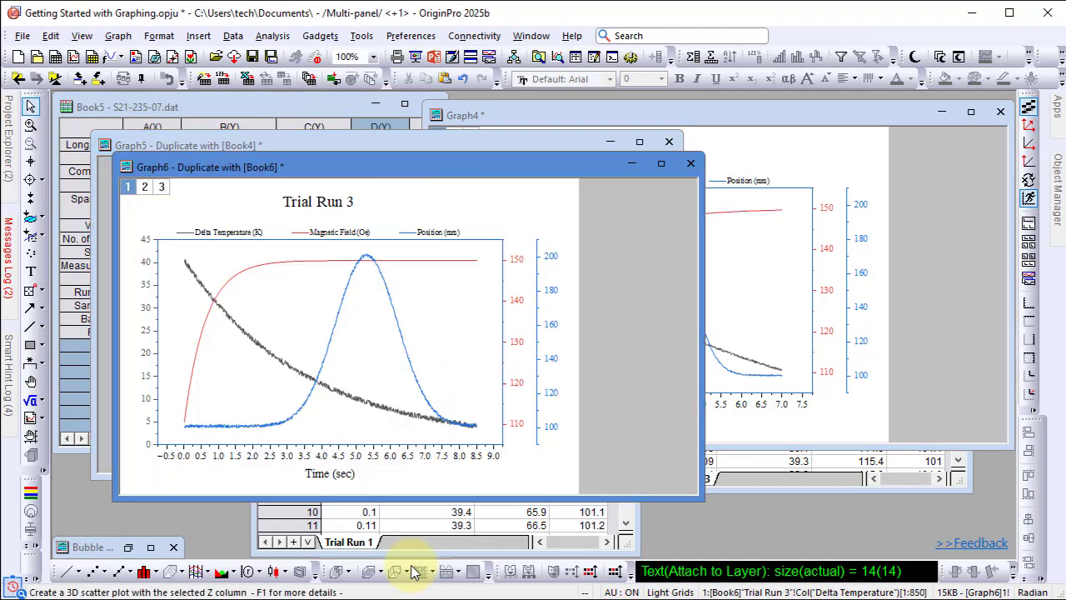
{"action": "left_click_drag", "start_coordinate": [617, 184], "coordinate": [676, 184]}
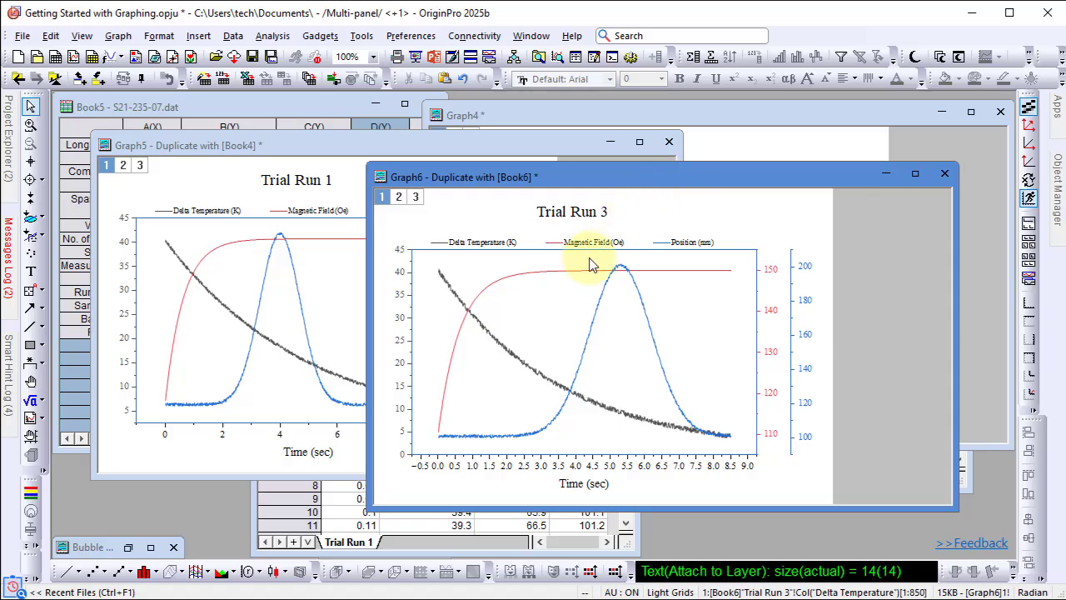
Step: Go to the source sheet of Graph6's red Magnetic Field curve
{"action": "left_click", "coordinate": [571, 277]}
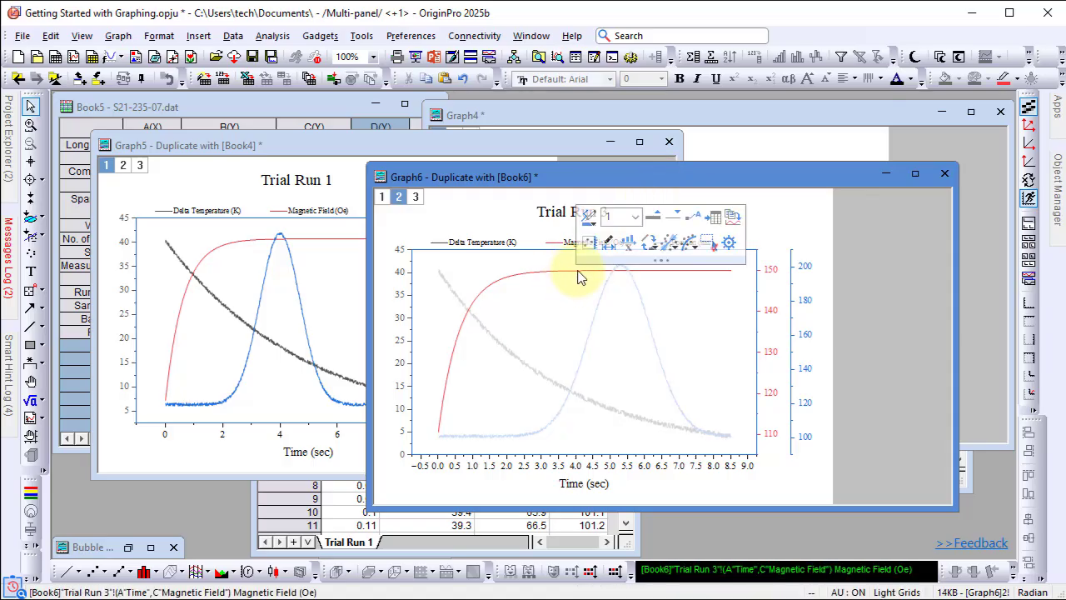
{"action": "left_click", "coordinate": [712, 220]}
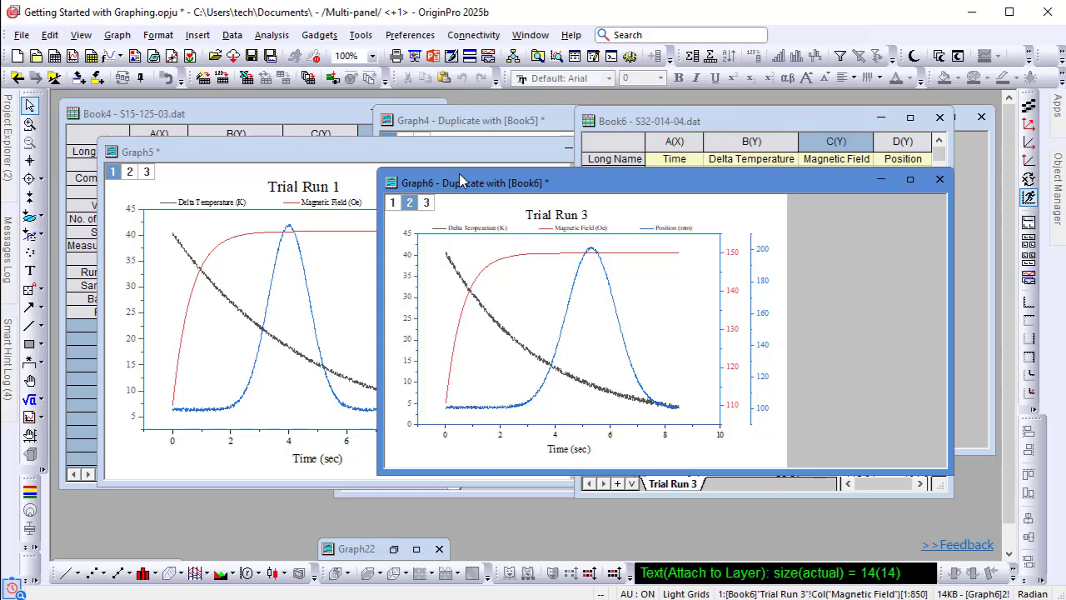
Step: Save Graph6 as user template My3Ys_Y-YY with the system theme override turned off
{"action": "right_click", "coordinate": [461, 180]}
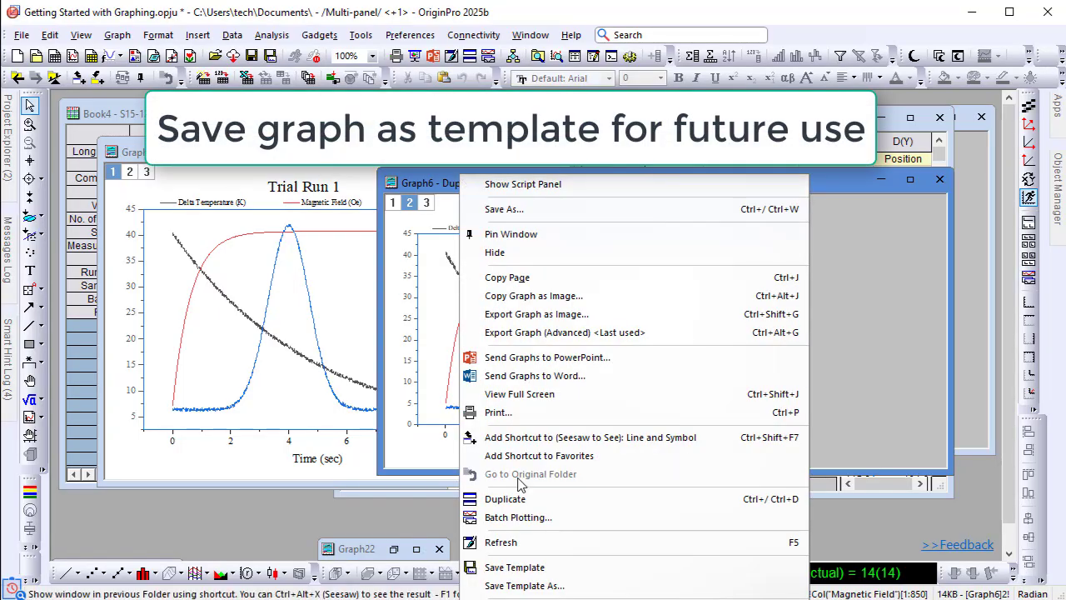
{"action": "left_click", "coordinate": [595, 586]}
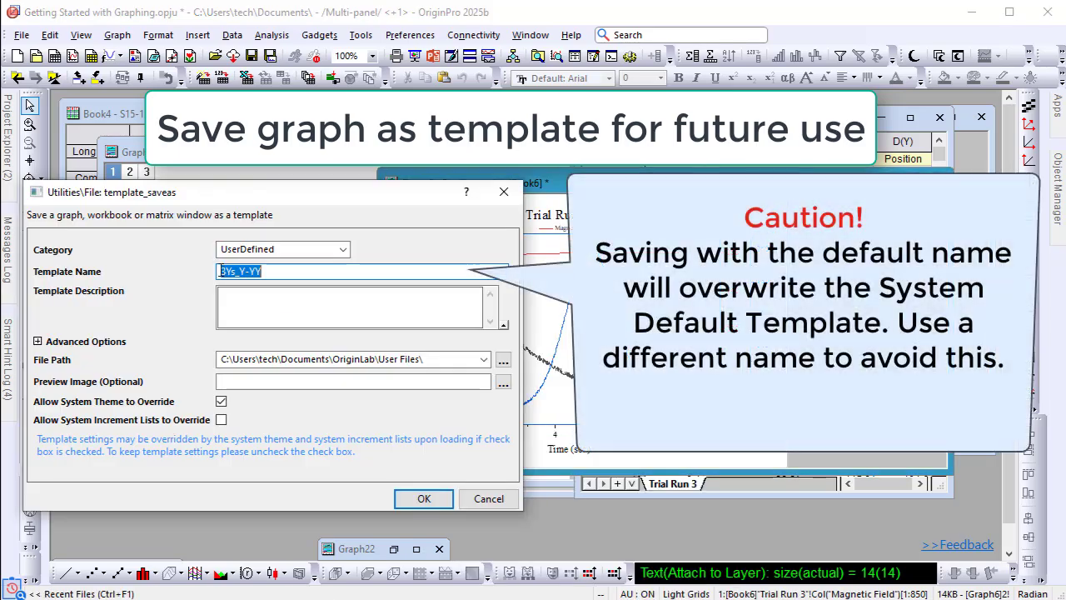
{"action": "left_click", "coordinate": [221, 402]}
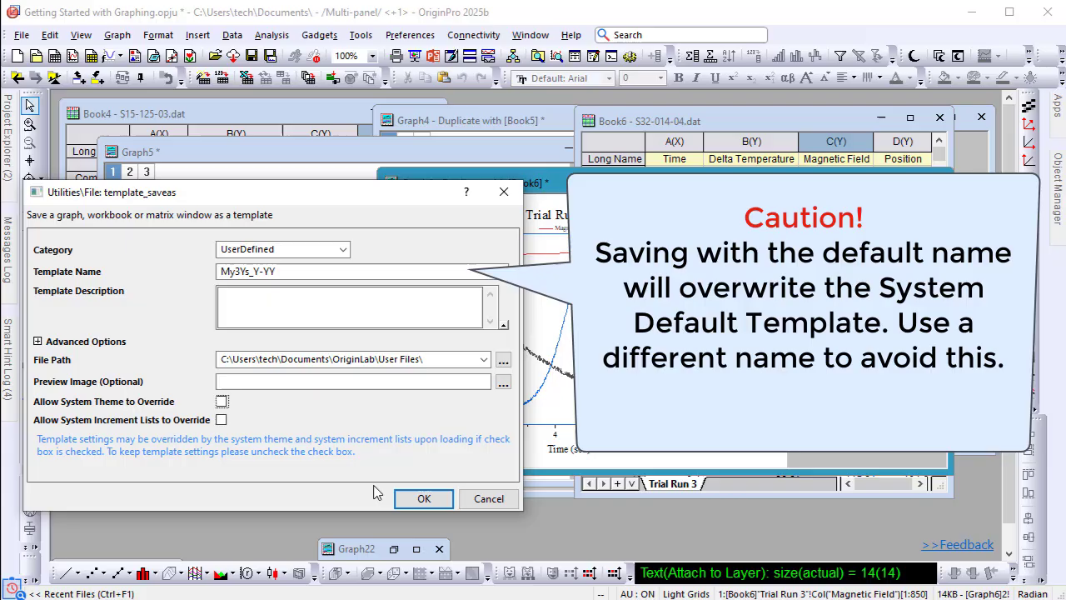
{"action": "left_click", "coordinate": [421, 498]}
Step: Plot the whole Trial Run 1 worksheet with the My3Ys_Y-YY user template
{"action": "left_click", "coordinate": [280, 108]}
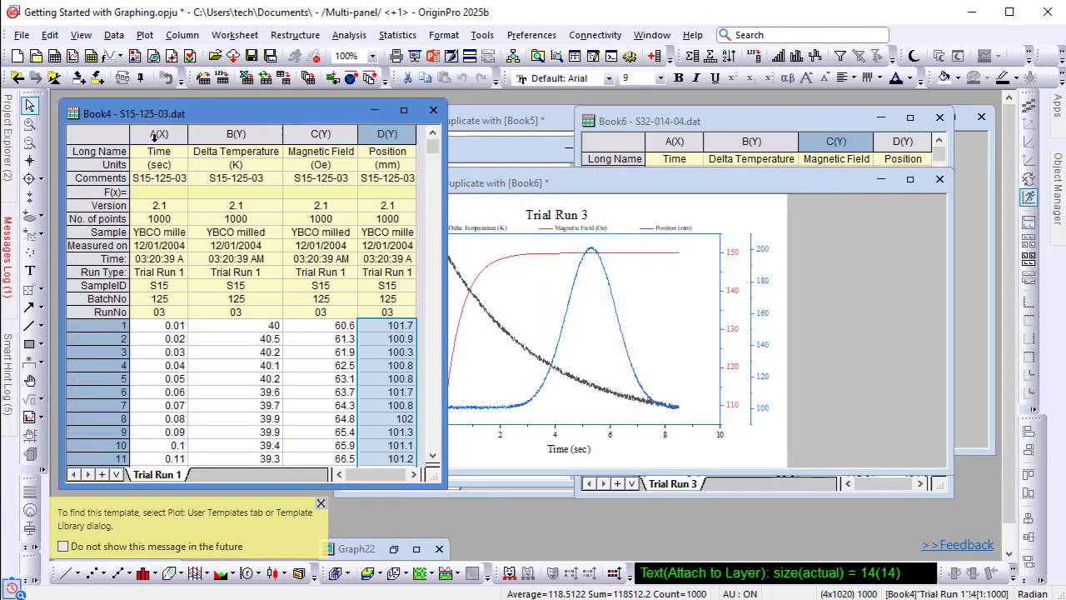
{"action": "left_click", "coordinate": [121, 133]}
{"action": "left_click", "coordinate": [148, 37]}
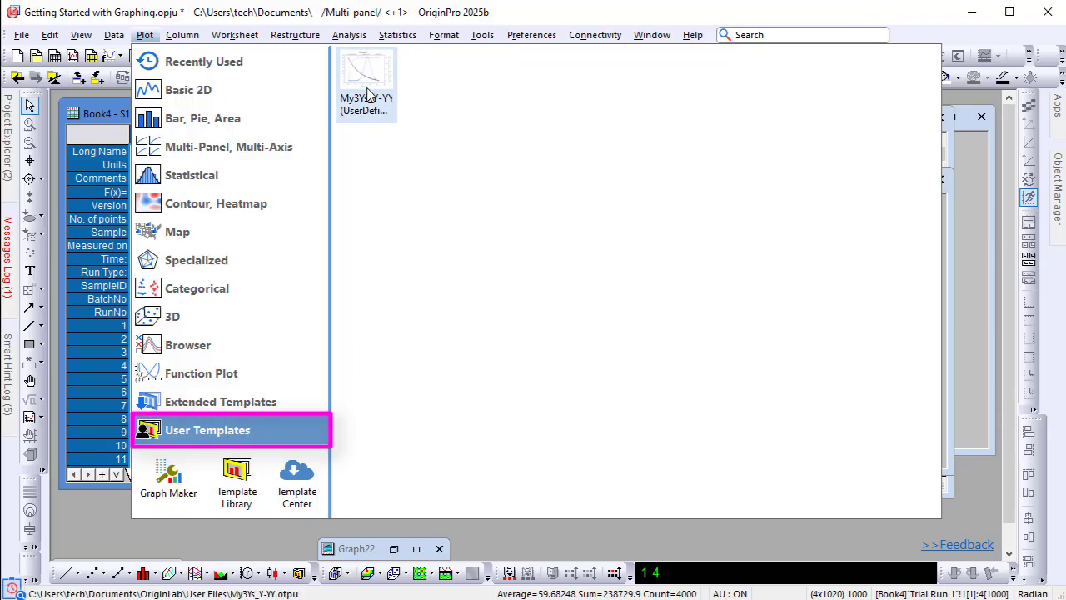
{"action": "left_click", "coordinate": [366, 88]}
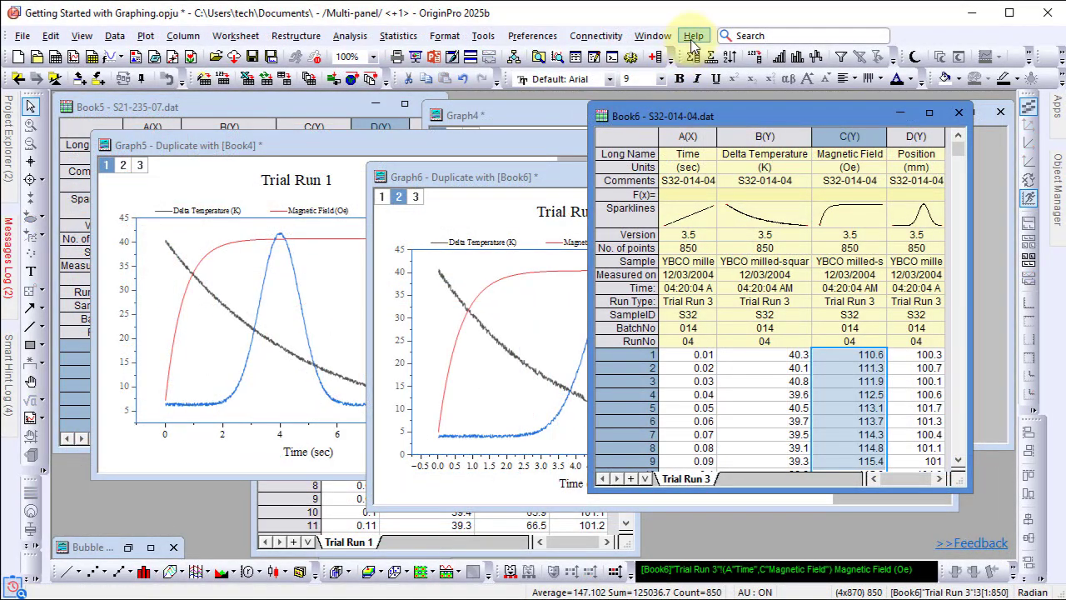
Step: Search the Learning Center graph samples for heatmap and open Heat Map with Labels
{"action": "left_click", "coordinate": [694, 36]}
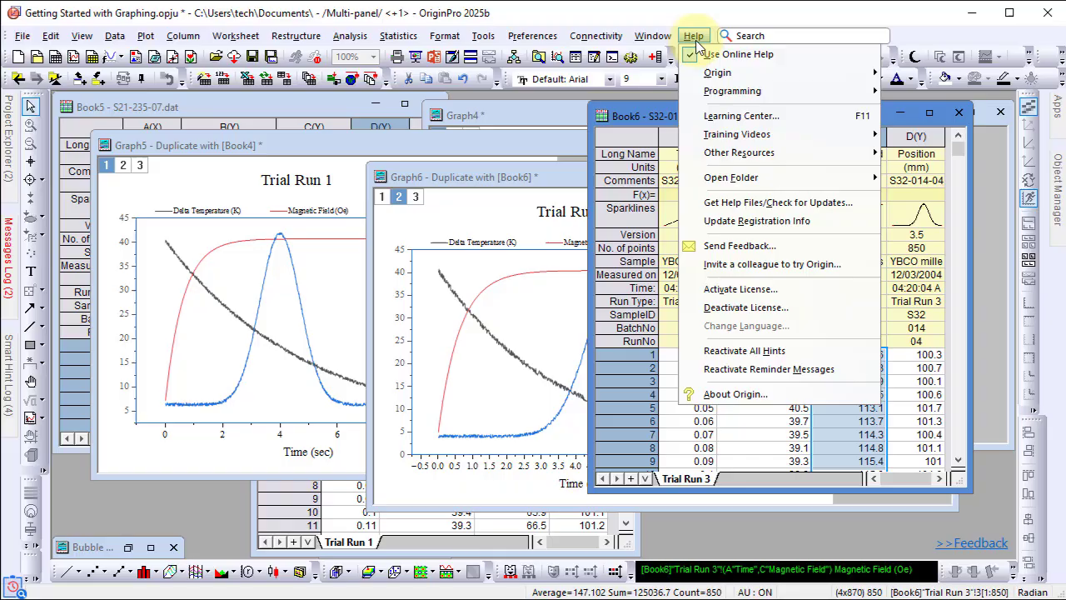
{"action": "left_click", "coordinate": [741, 116]}
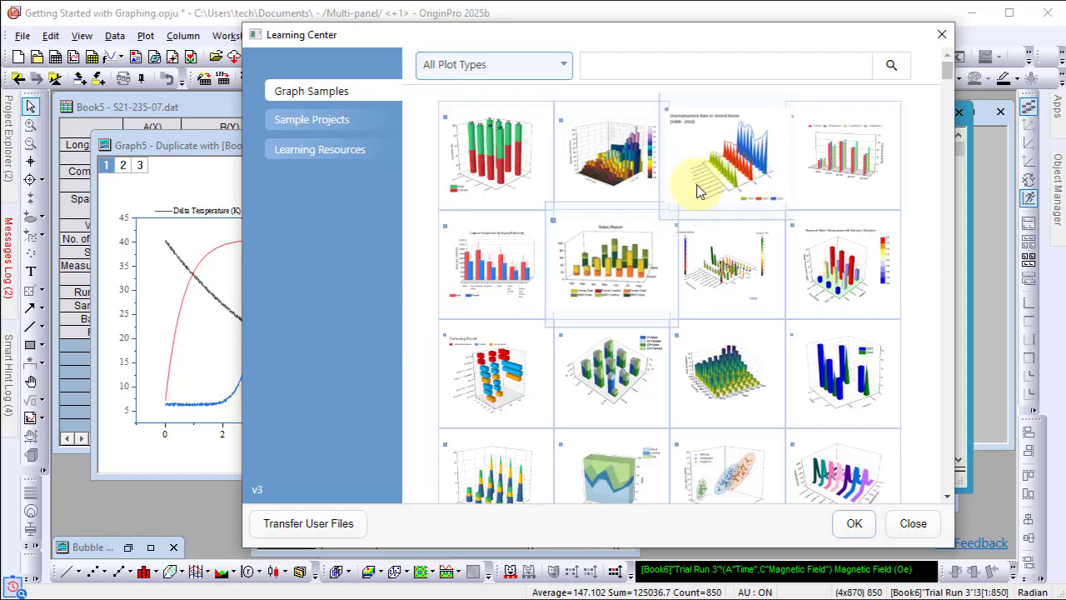
{"action": "left_click", "coordinate": [563, 65]}
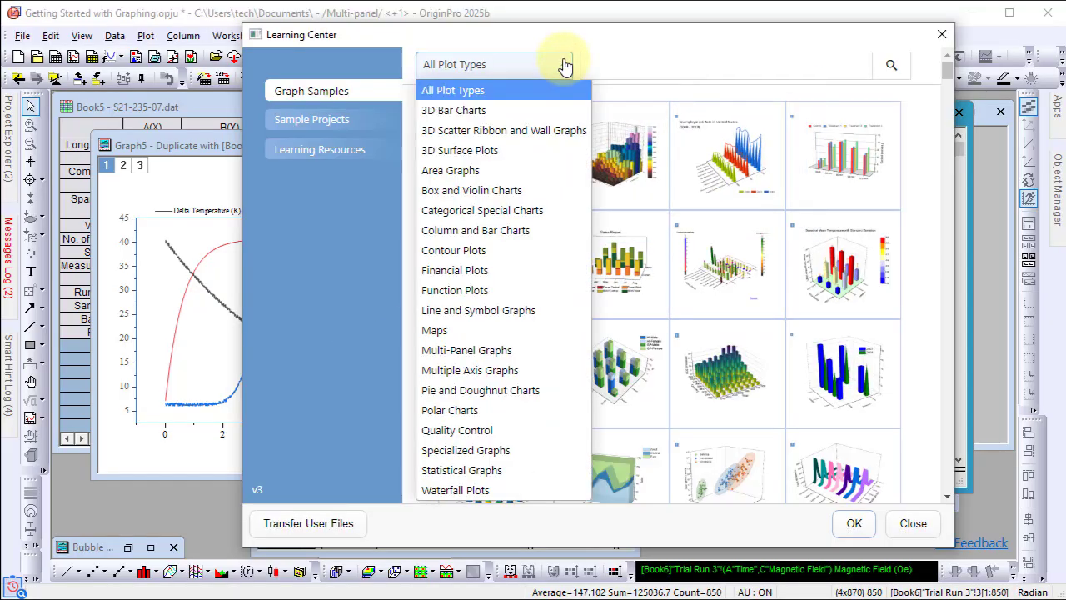
{"action": "left_click", "coordinate": [683, 64]}
{"action": "type", "text": "ap"}
{"action": "key", "text": "Return"}
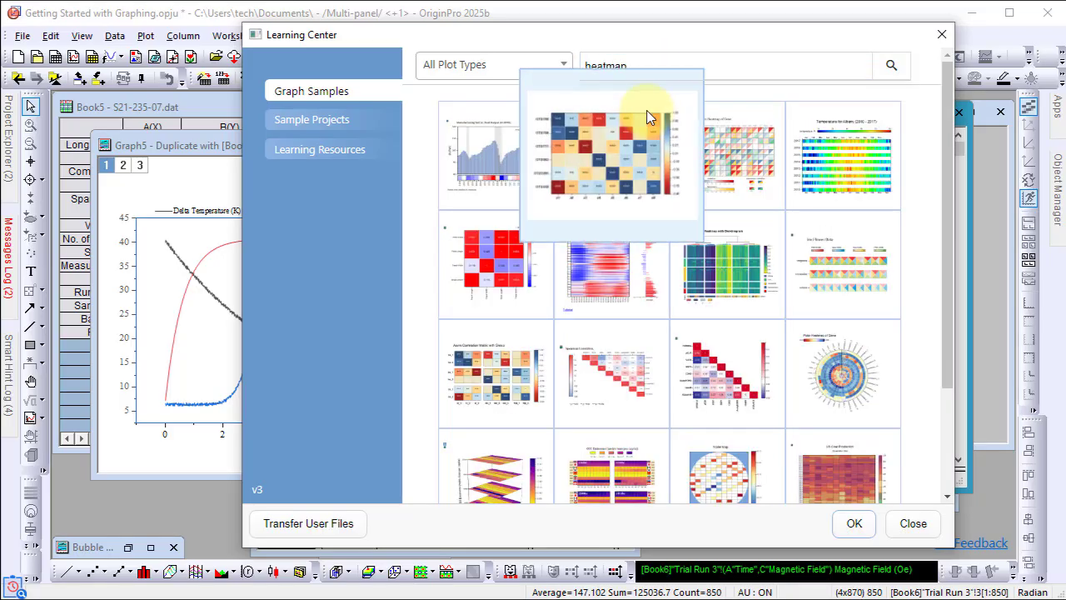
{"action": "mouse_move", "coordinate": [496, 259]}
{"action": "double_click", "coordinate": [506, 268]}
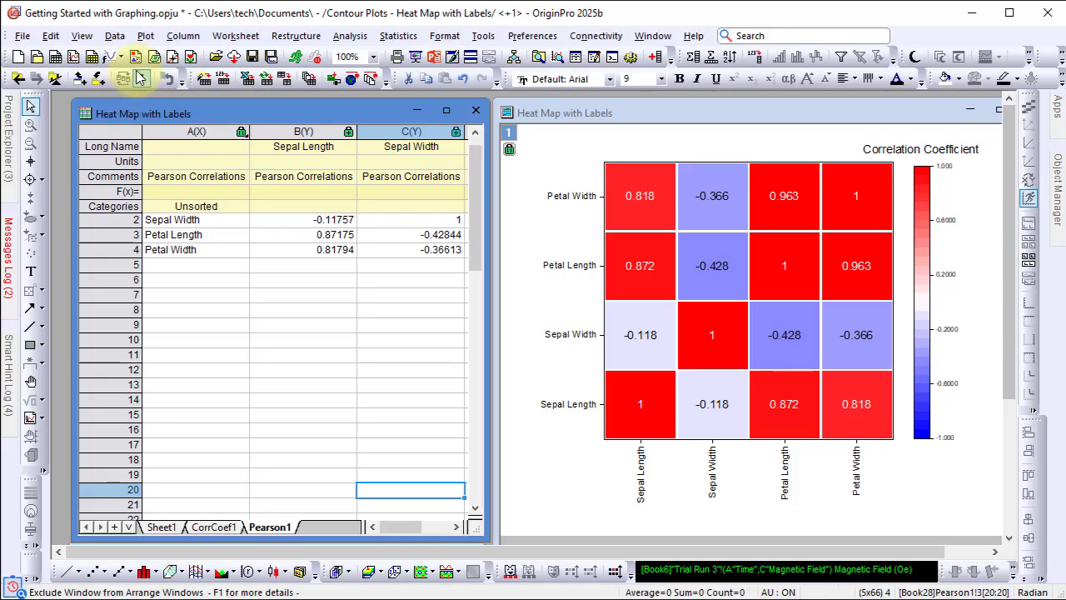
{"action": "left_click", "coordinate": [146, 36]}
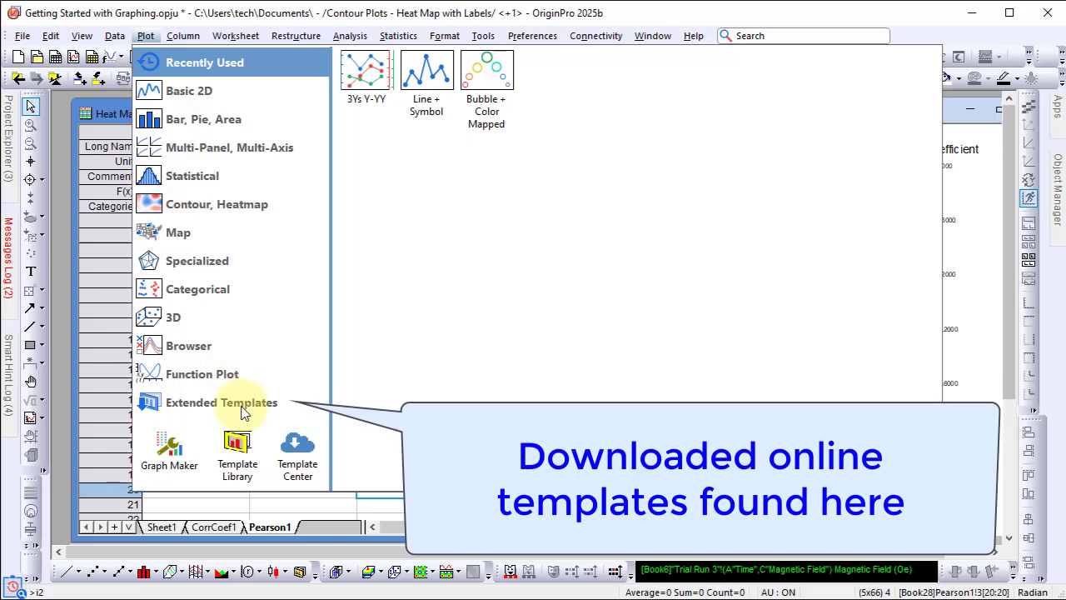
{"action": "mouse_move", "coordinate": [221, 402]}
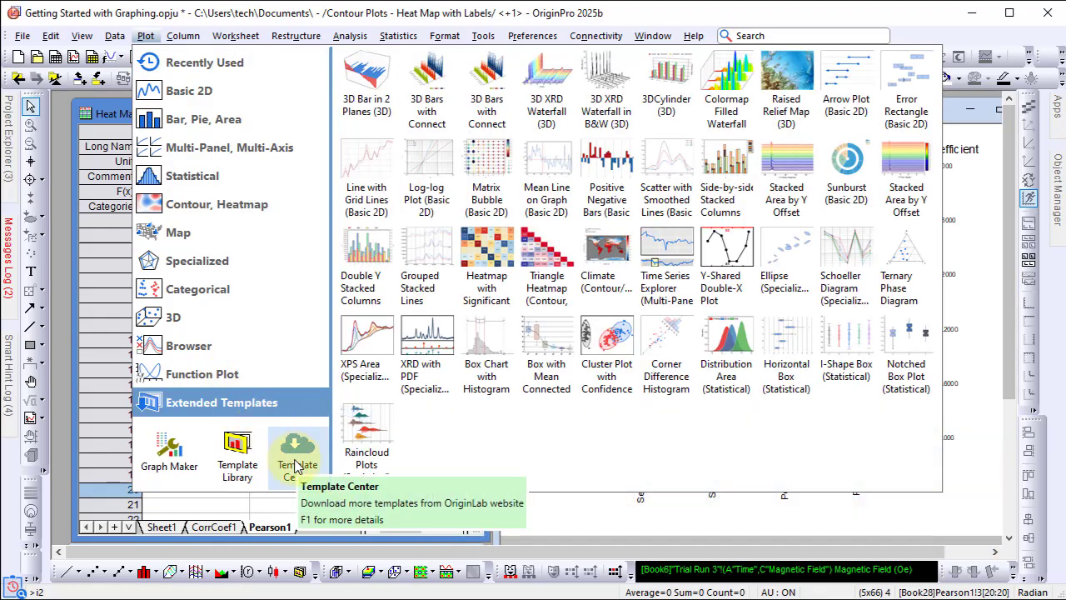
Step: Open the Template Center and scroll through its downloadable graph templates
{"action": "left_click", "coordinate": [297, 466]}
{"action": "left_click_drag", "start_coordinate": [893, 79], "coordinate": [933, 349]}
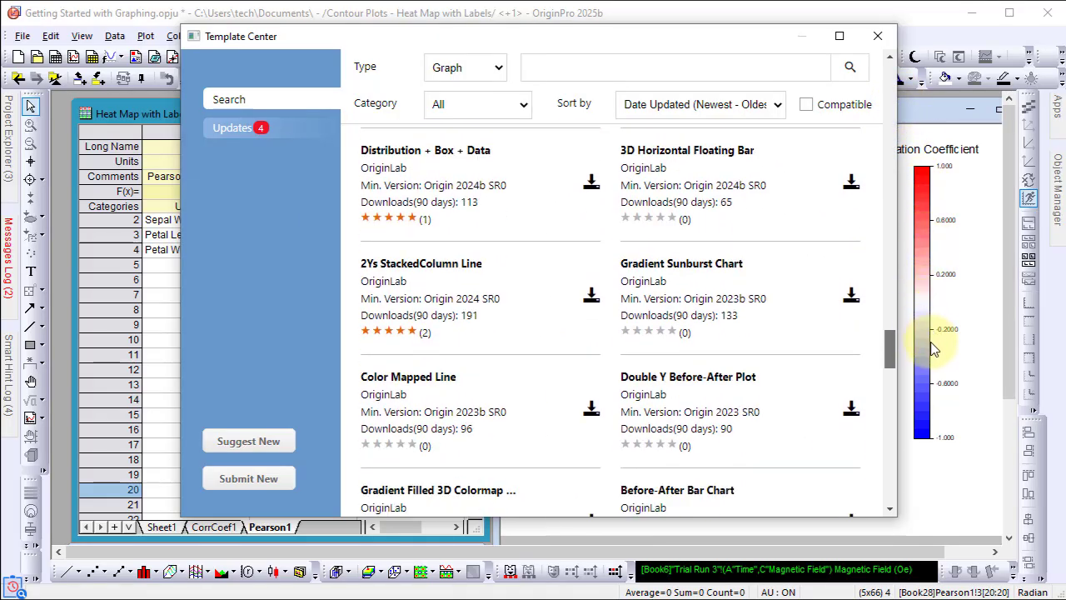